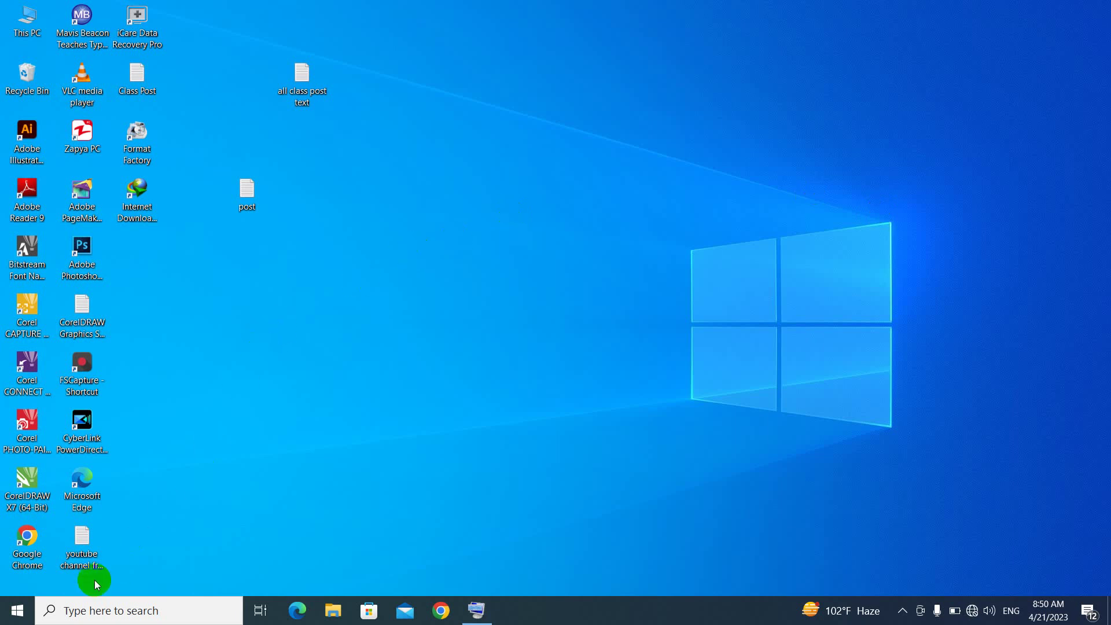
- Search Windows for 'ms word' and launch Word from the best match
left_click(50, 607)
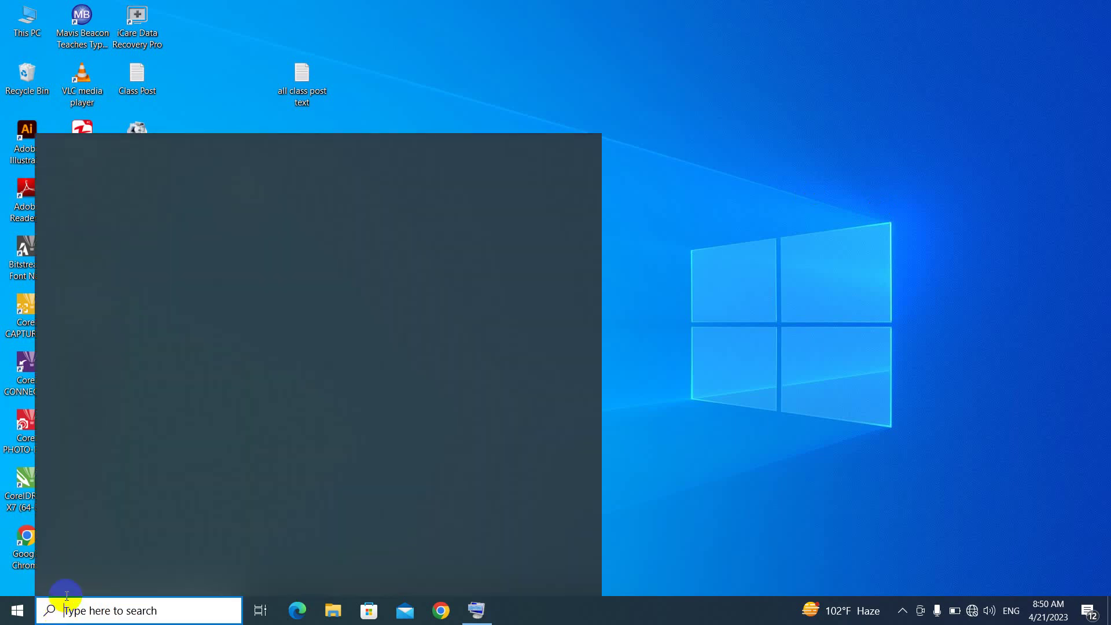
type("ms w")
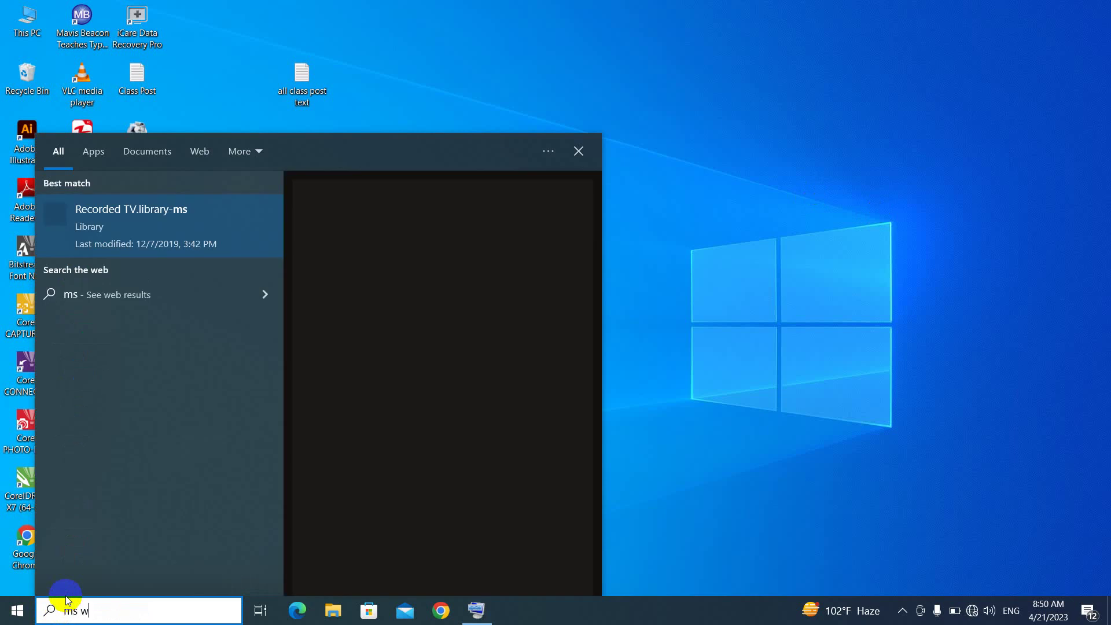
type("ord")
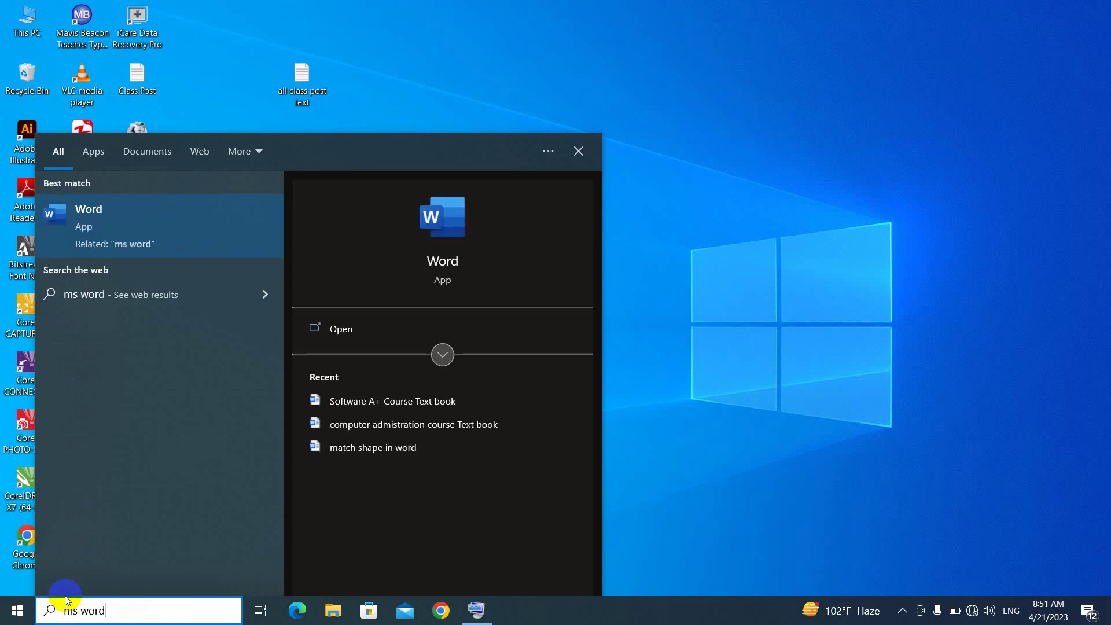
left_click(175, 218)
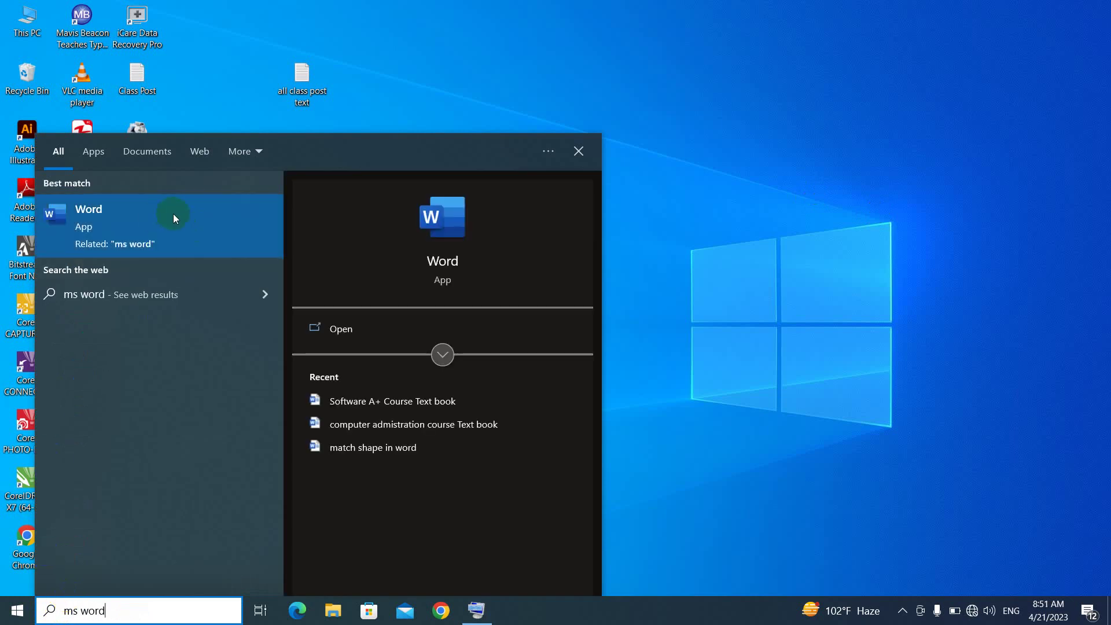
left_click(138, 230)
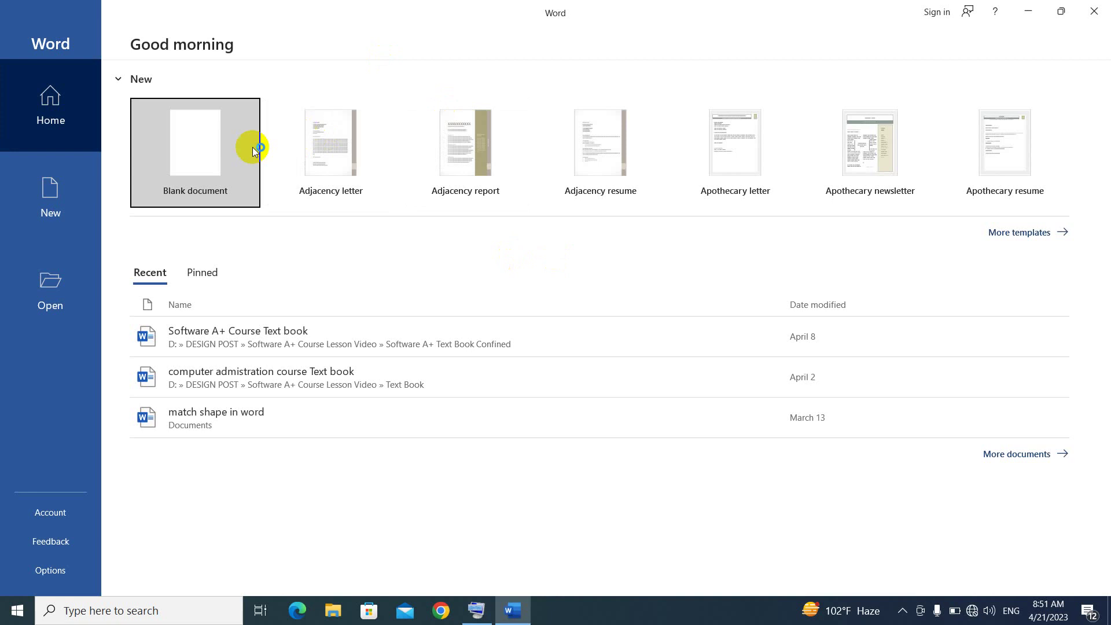
- Create a blank document and enter straight quote marks, partly via the On-Screen Keyboard
left_click(214, 149)
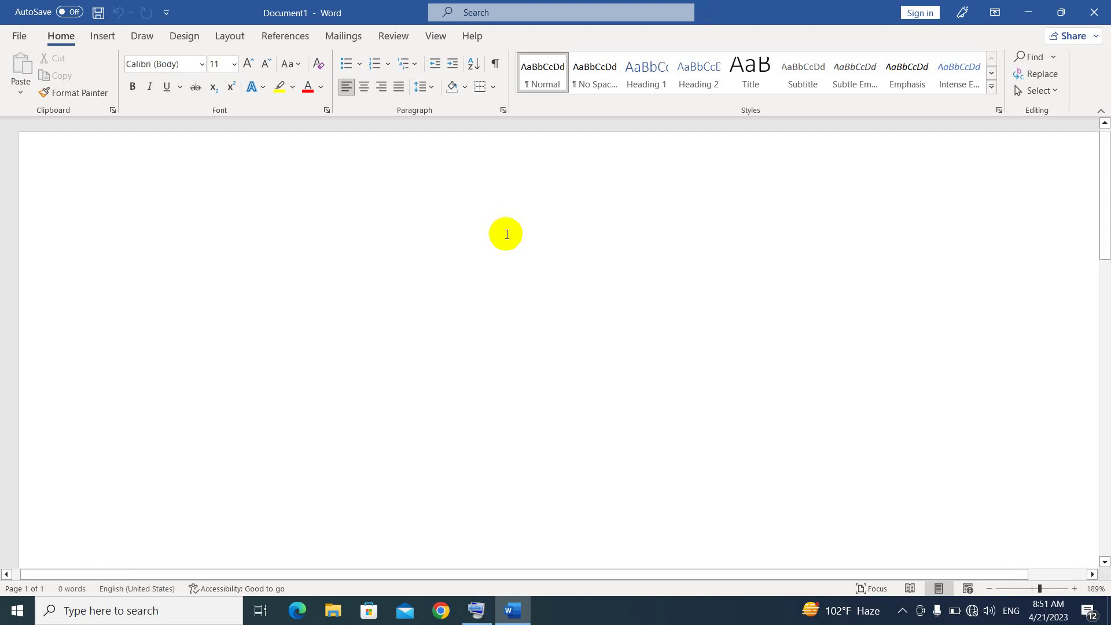
type("'")
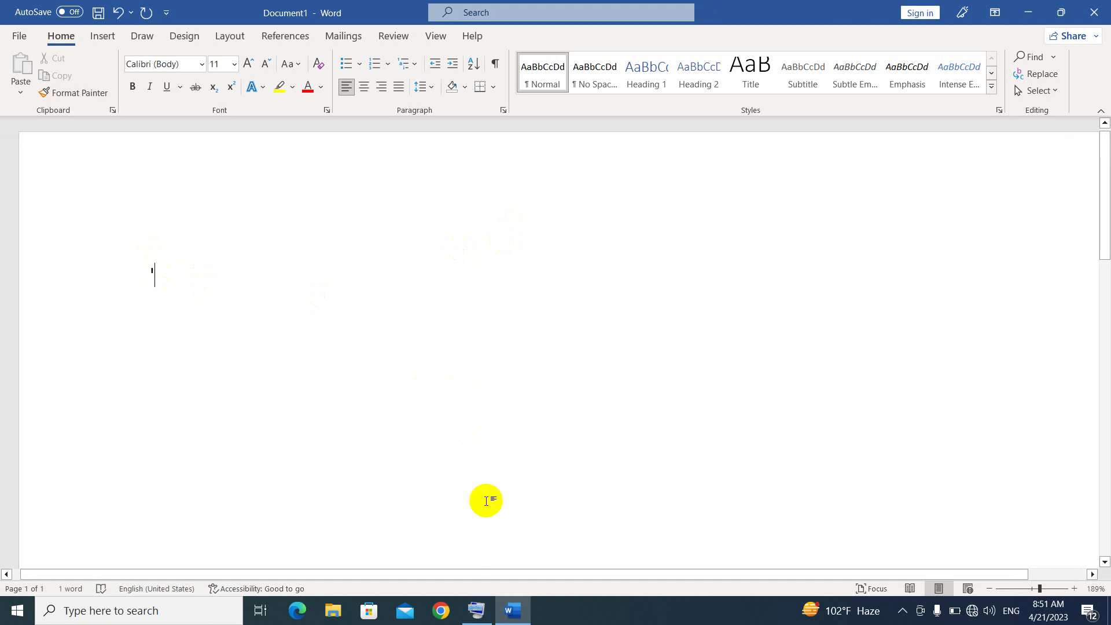
key("ctrl+super+o")
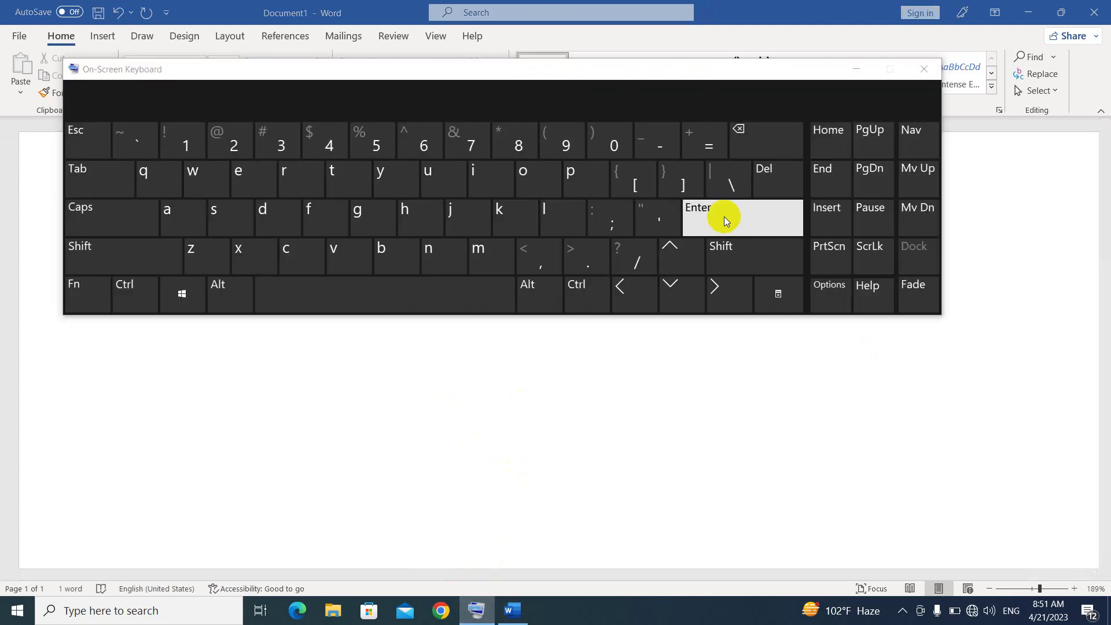
left_click(665, 232)
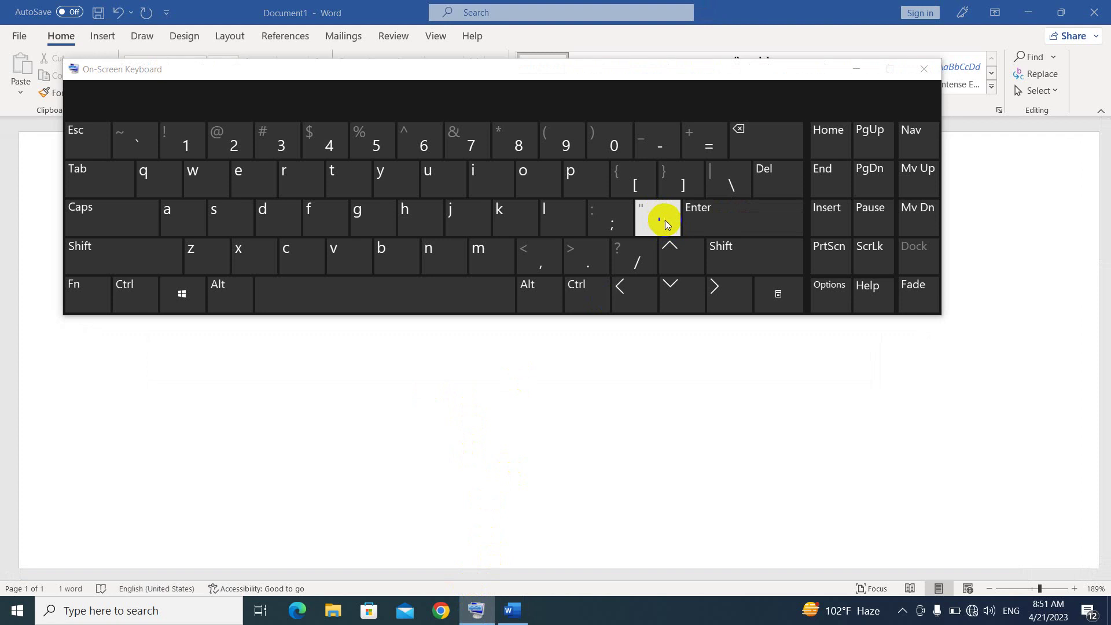
left_click(660, 225)
left_click(662, 219)
left_click(856, 69)
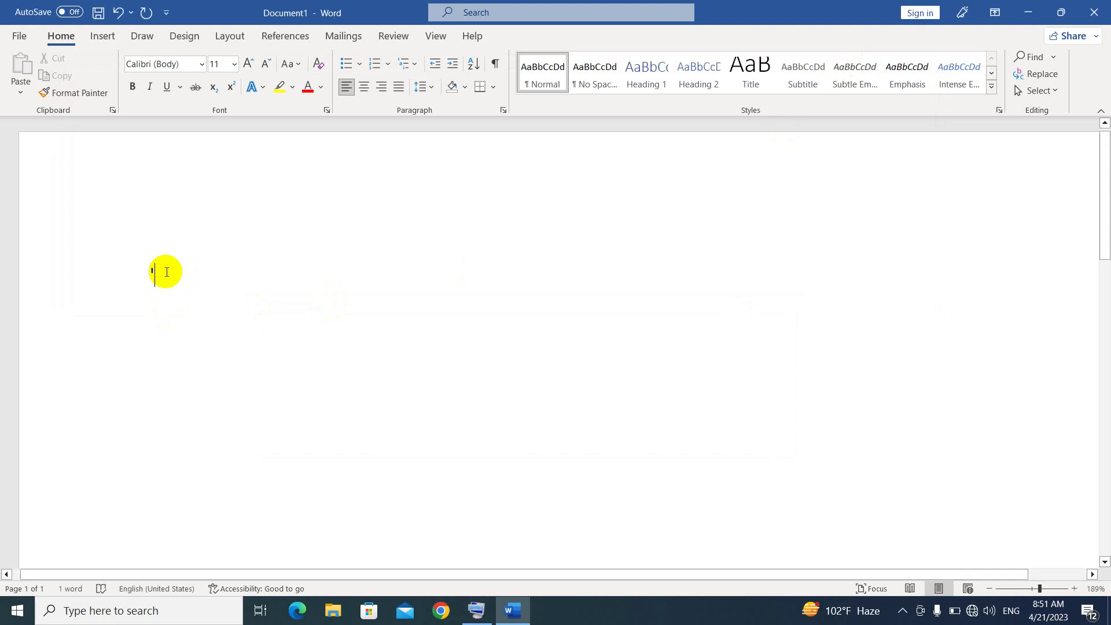
- Type the question What is a "computer"? with straight double quotes, fixing typos along the way
type("W")
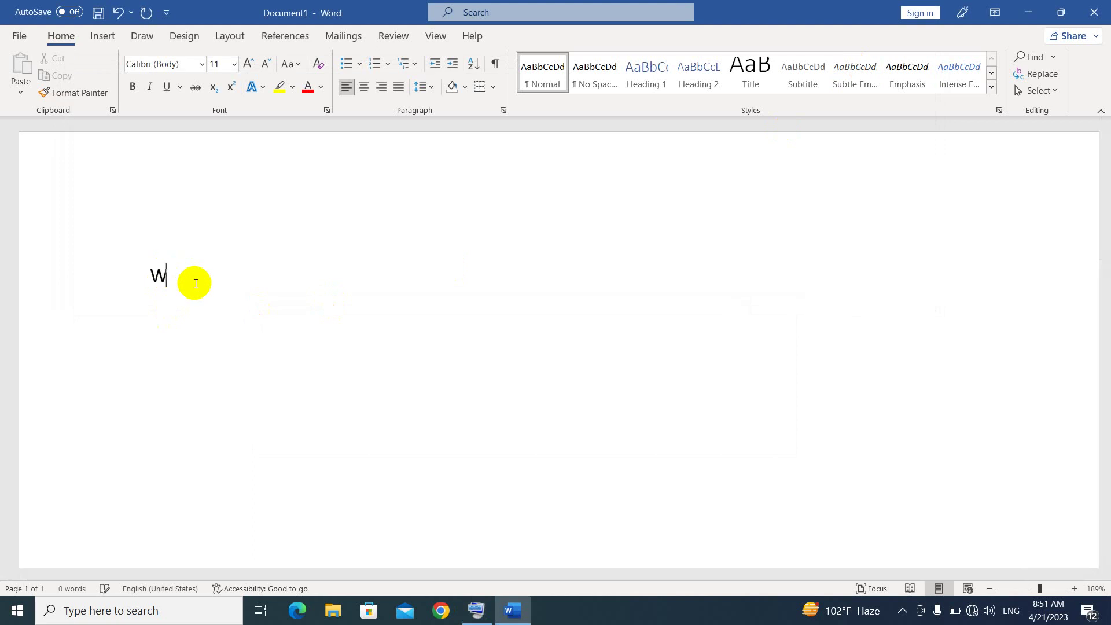
type("hat is com")
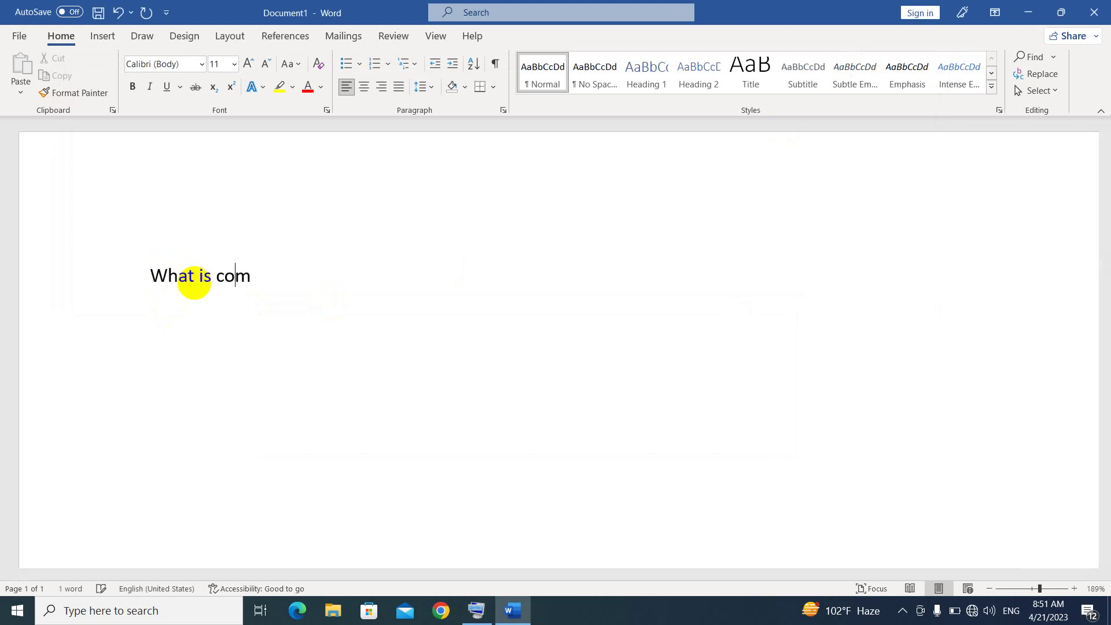
key("BackSpace")
key("BackSpace")
key("BackSpace")
type("a ")
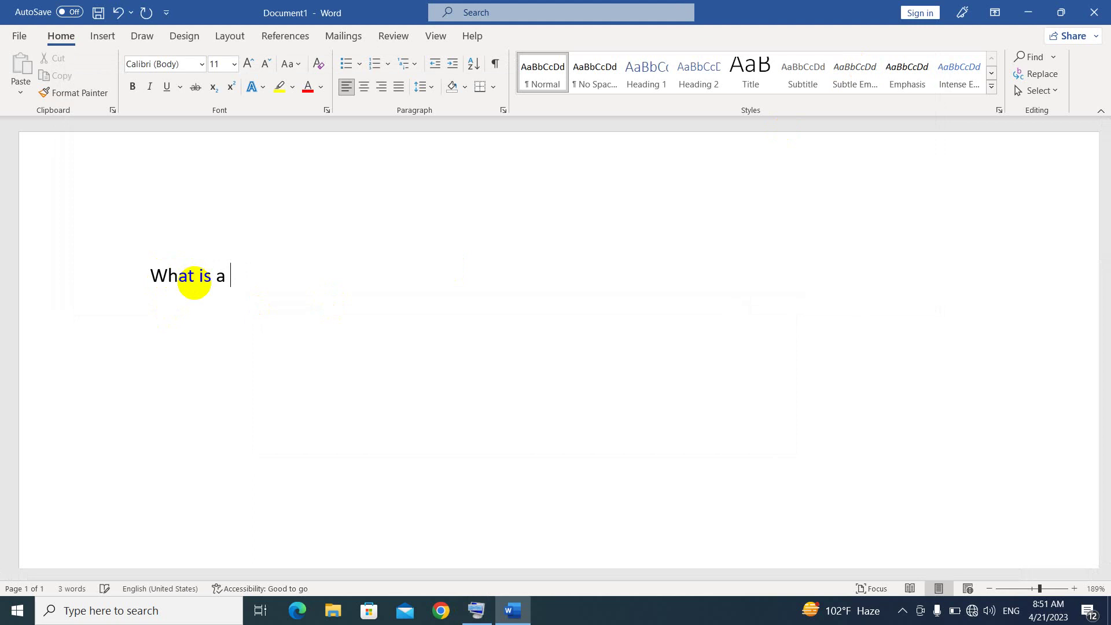
type("'")
key("BackSpace")
type("\"")
type("computer\"")
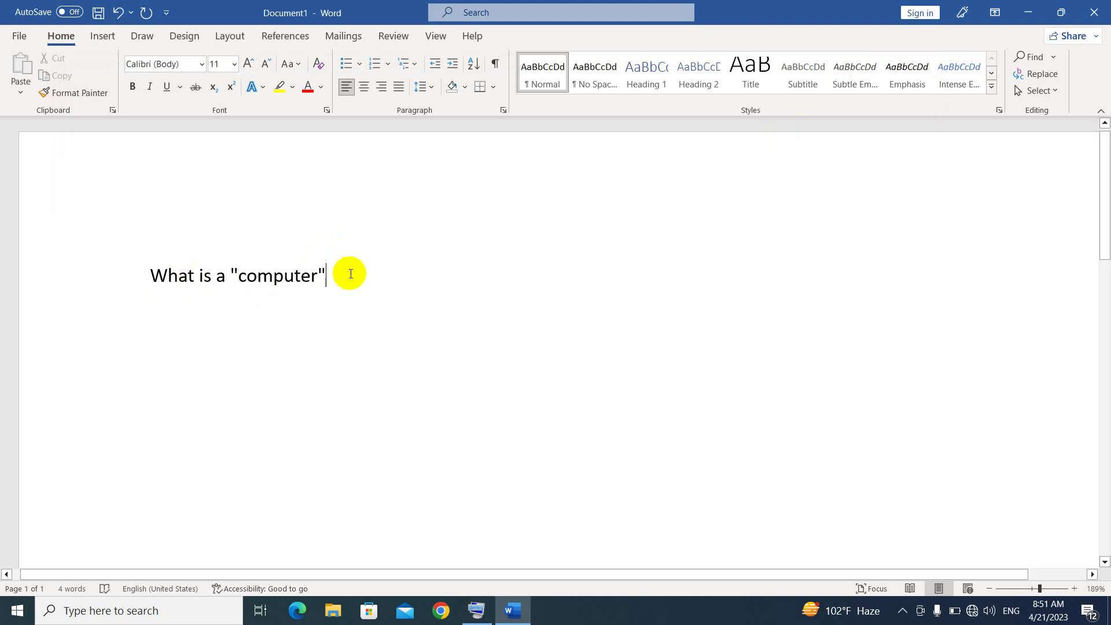
type("?")
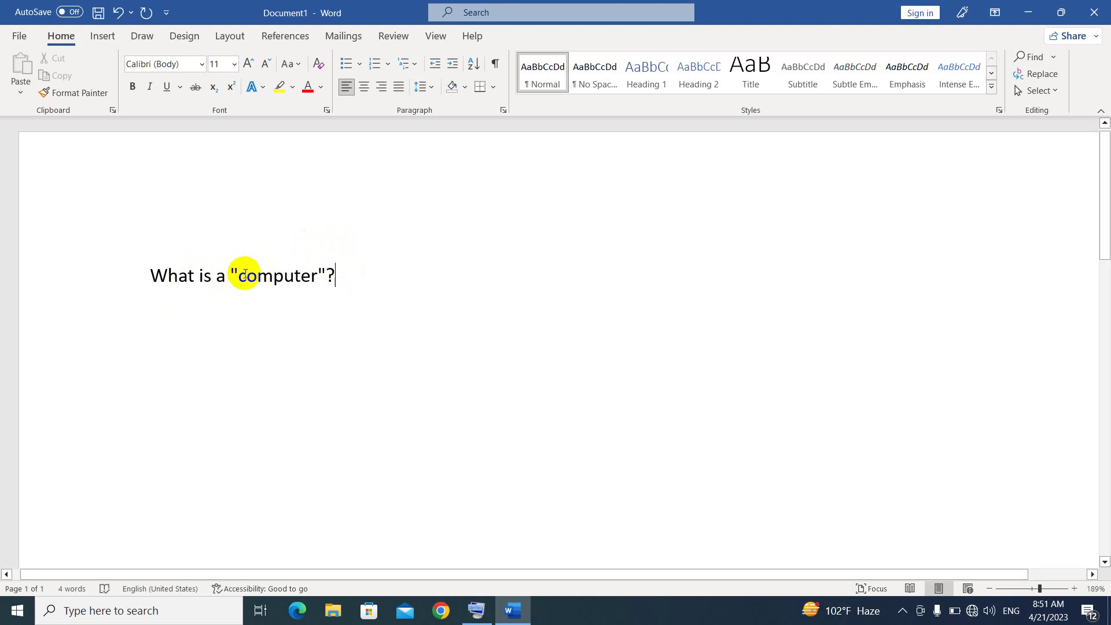
left_click_drag(241, 273, 245, 273)
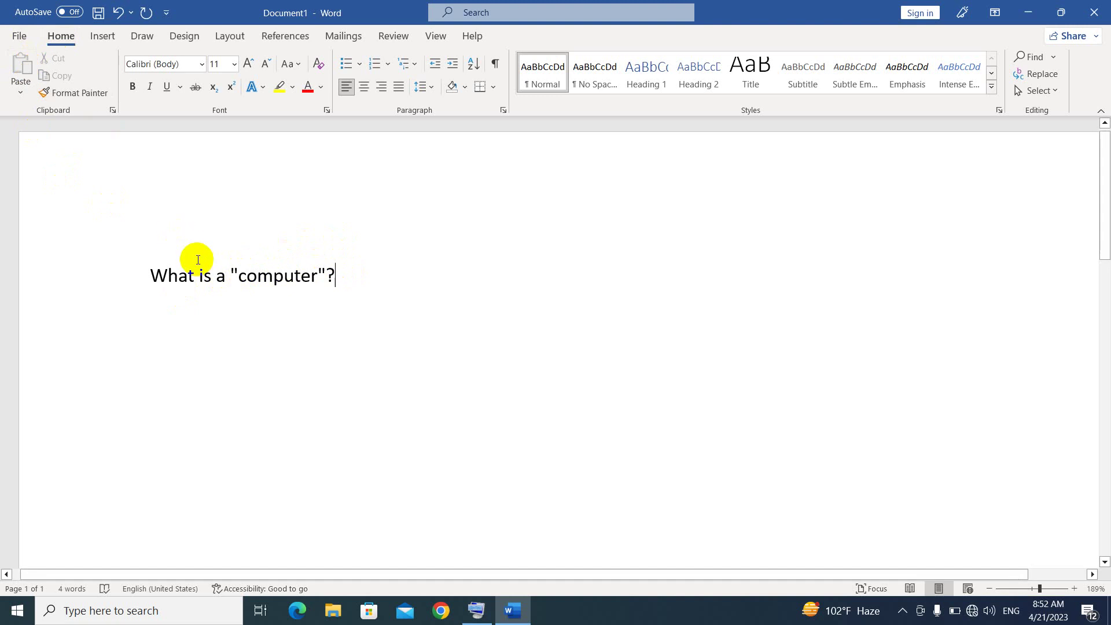
- Go through File > Options > Proofing to the AutoCorrect Options dialog
left_click(17, 37)
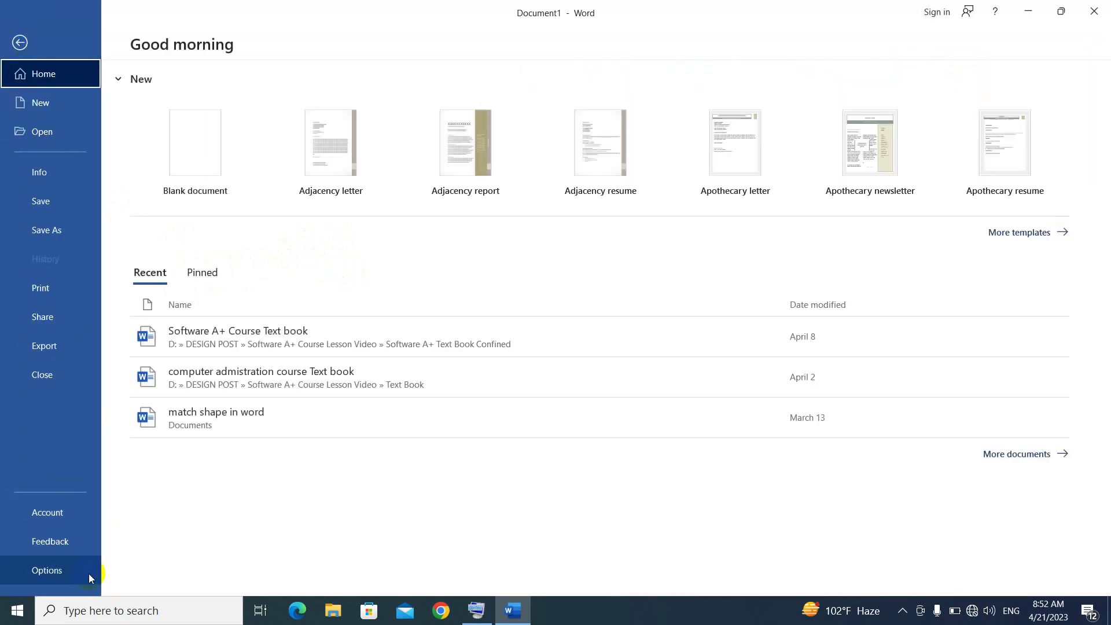
left_click(62, 567)
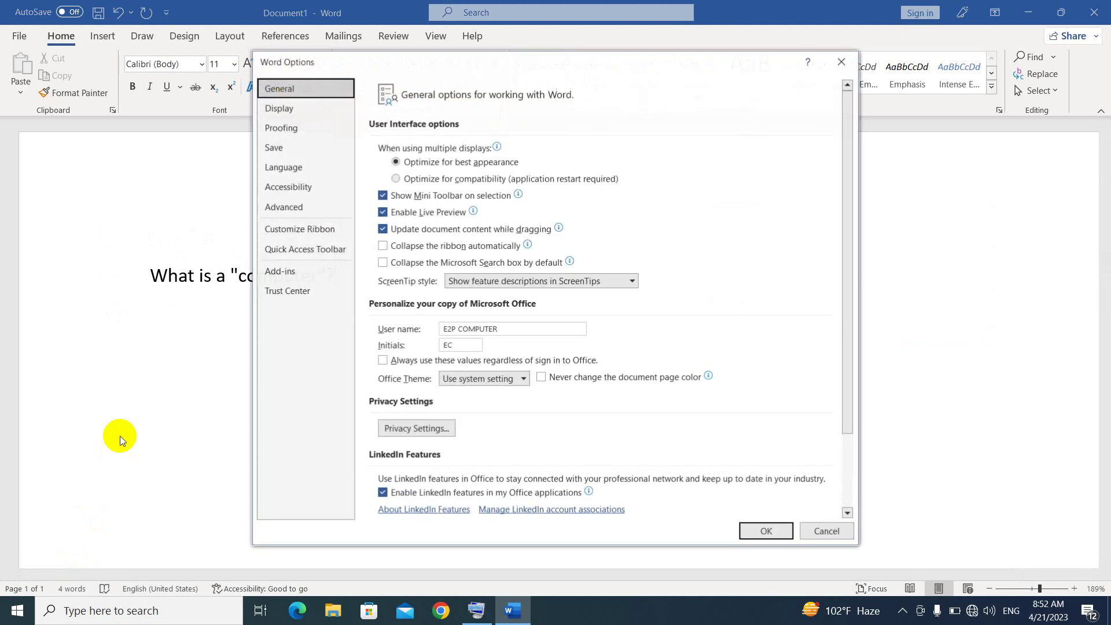
left_click(321, 130)
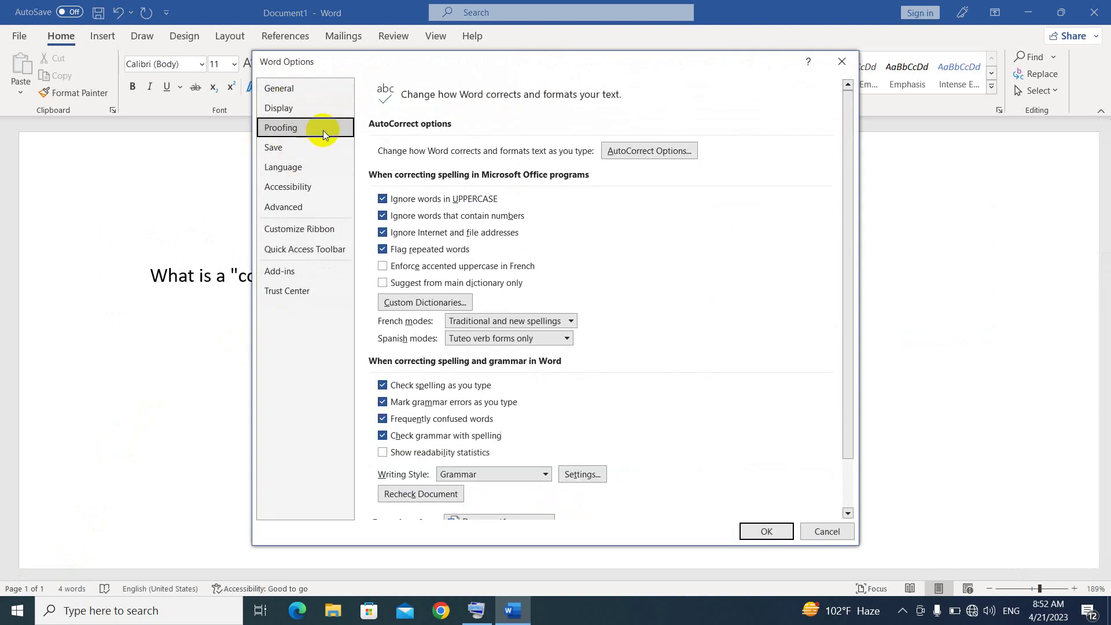
left_click(660, 152)
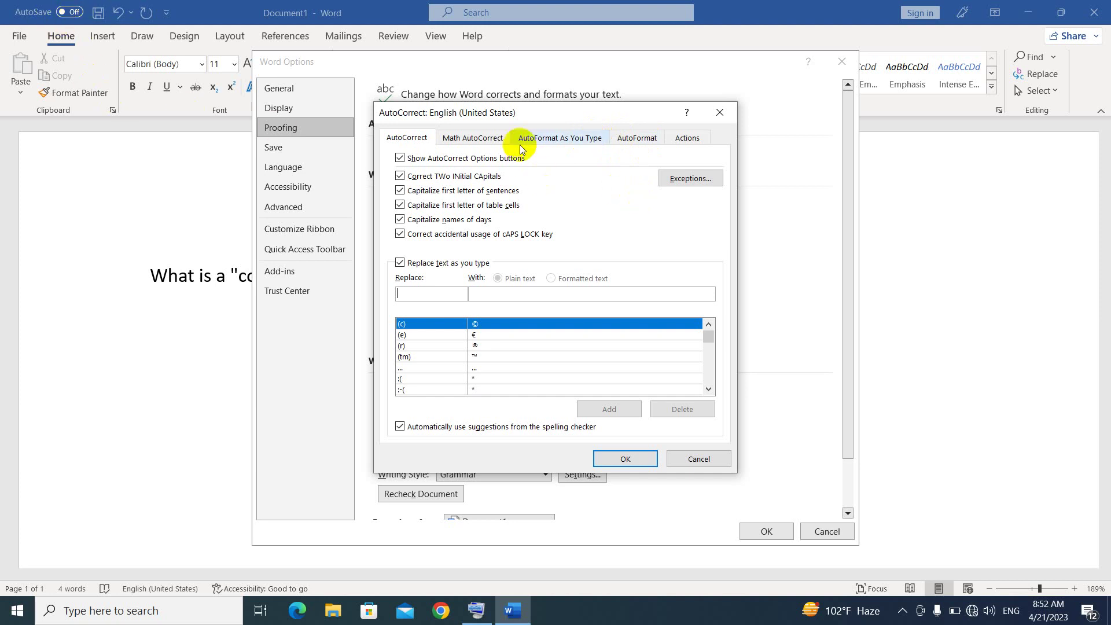
- Enable "Straight quotes" with "smart quotes" on both AutoFormat As You Type and AutoFormat tabs, then confirm
mouse_move(576, 113)
left_mouse_down()
mouse_move(727, 122)
mouse_move(714, 140)
left_mouse_up()
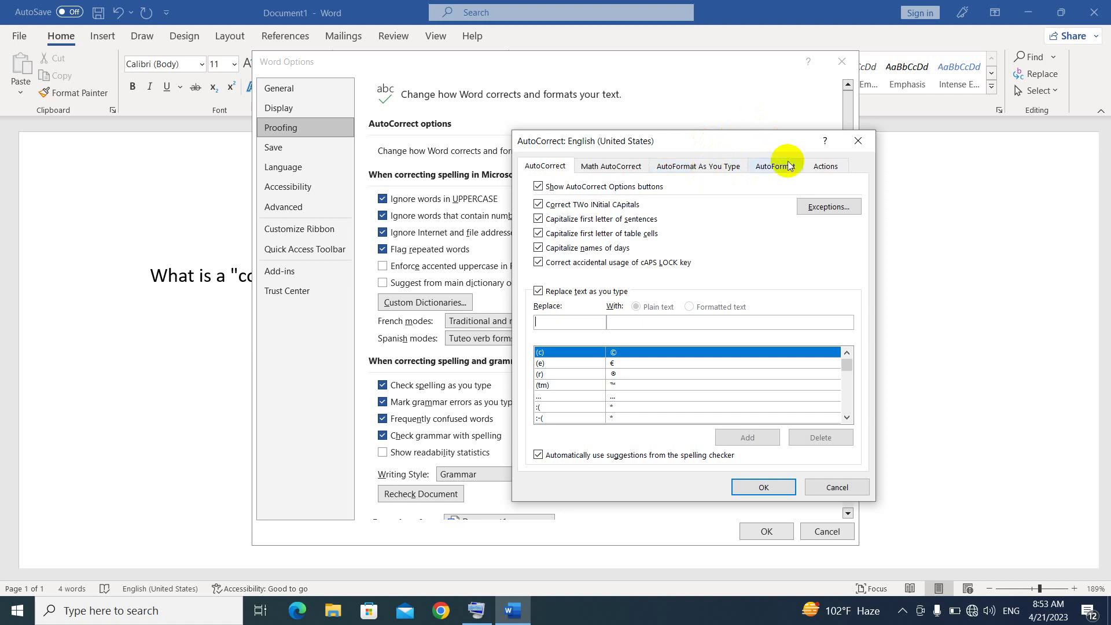
left_click(711, 169)
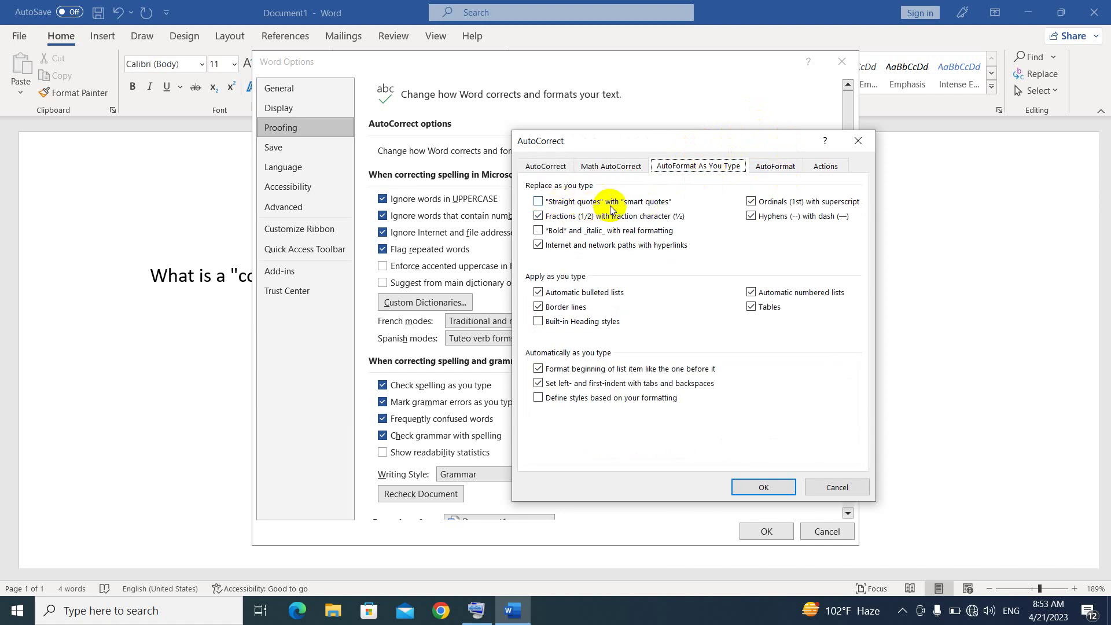
left_click(542, 203)
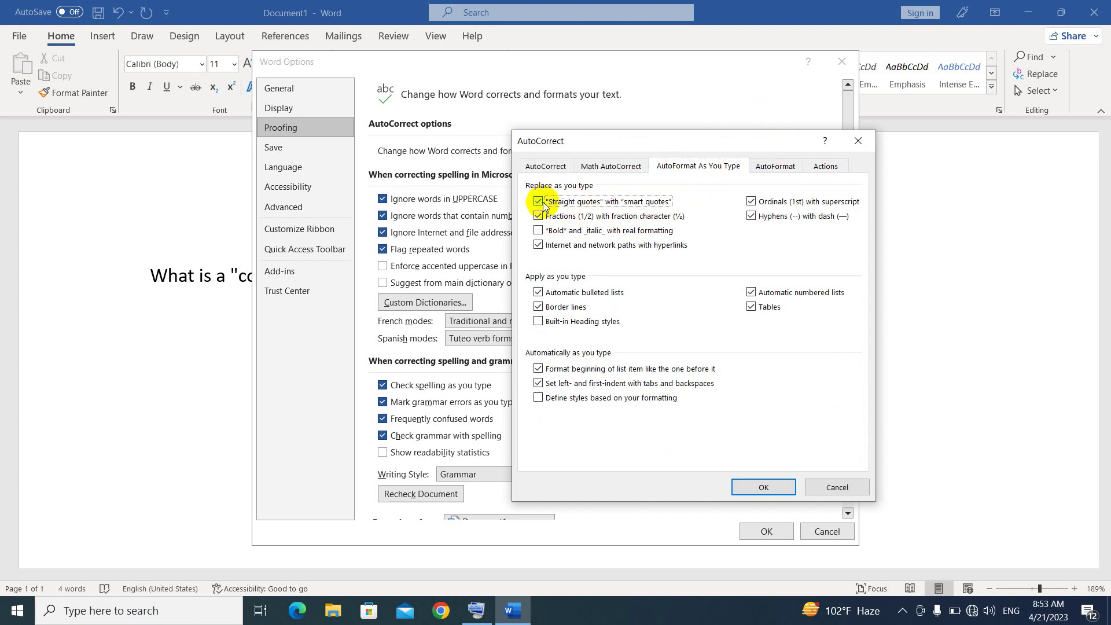
left_click(780, 167)
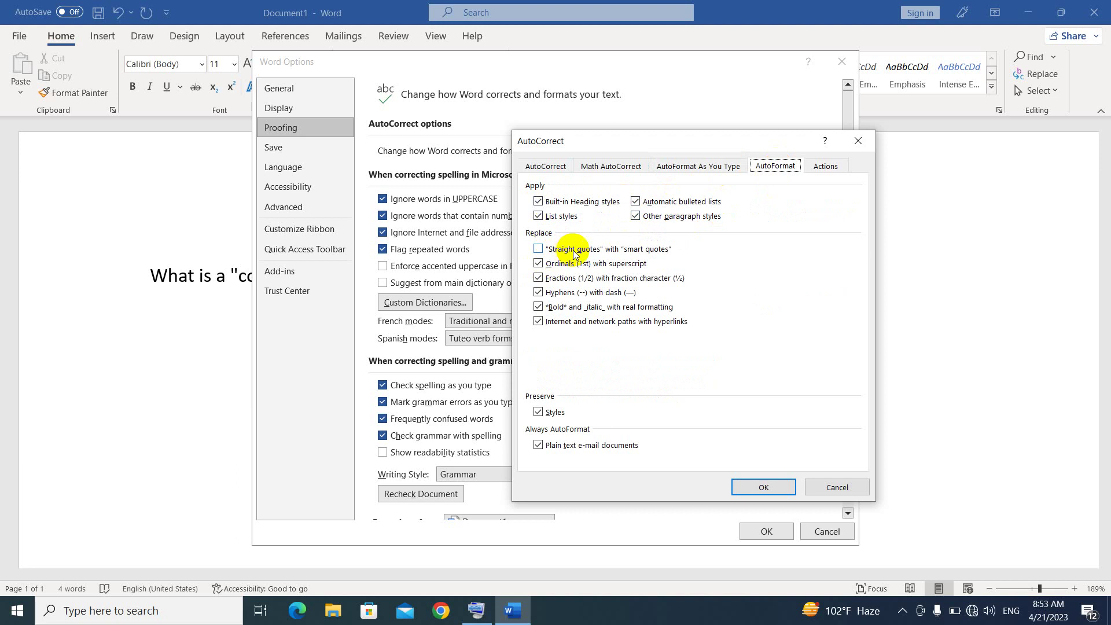
left_click(538, 249)
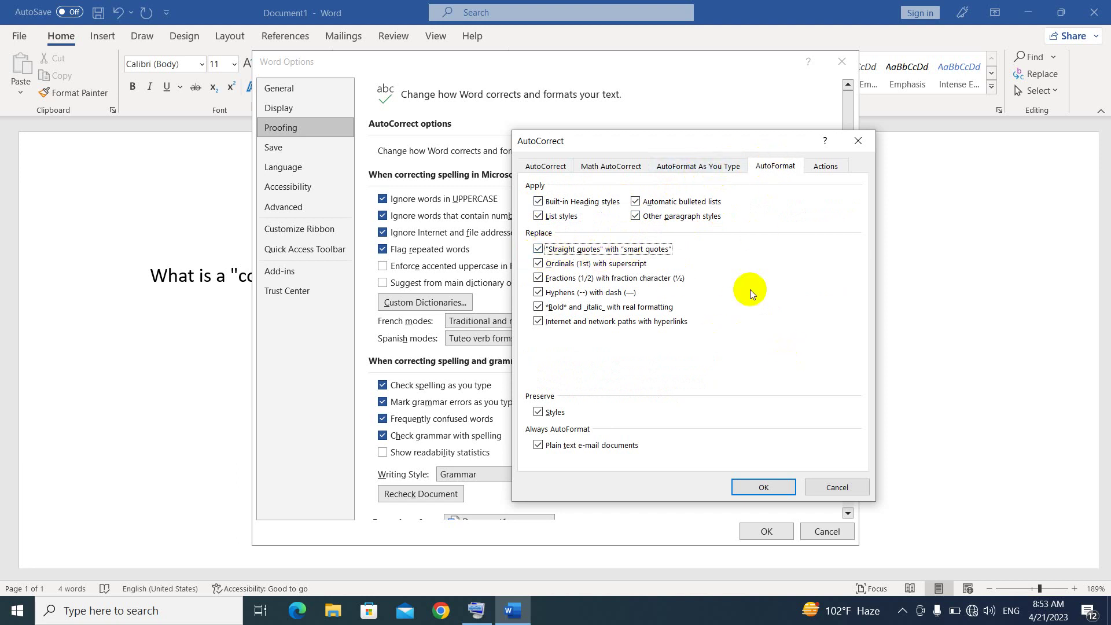
left_click(760, 489)
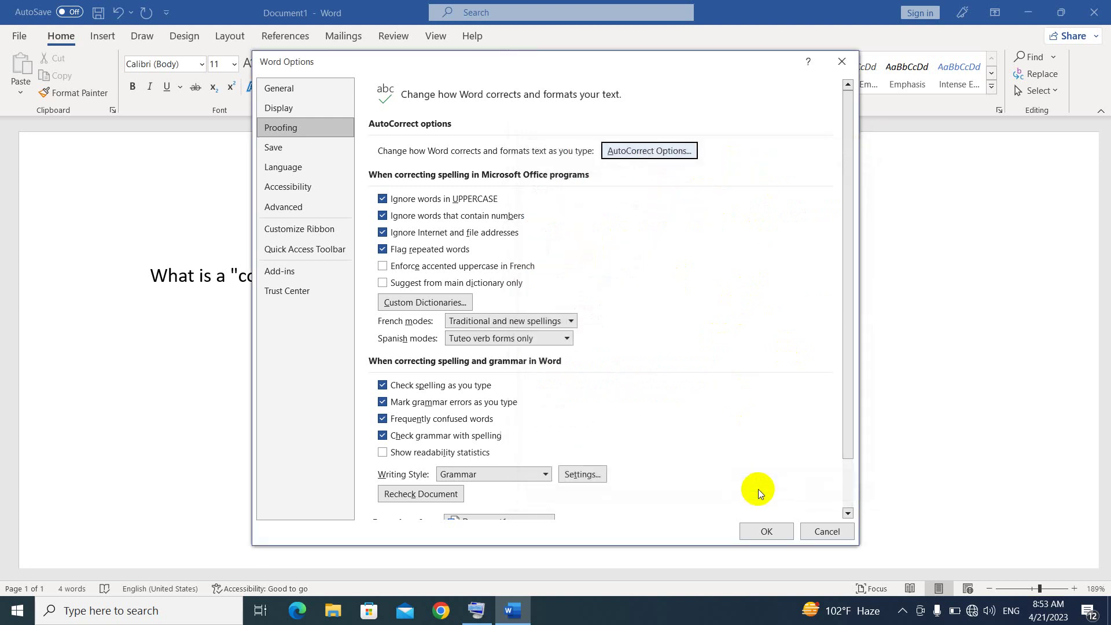
- Close Word Options and type What is a "computer" ? on a new line
left_click(775, 531)
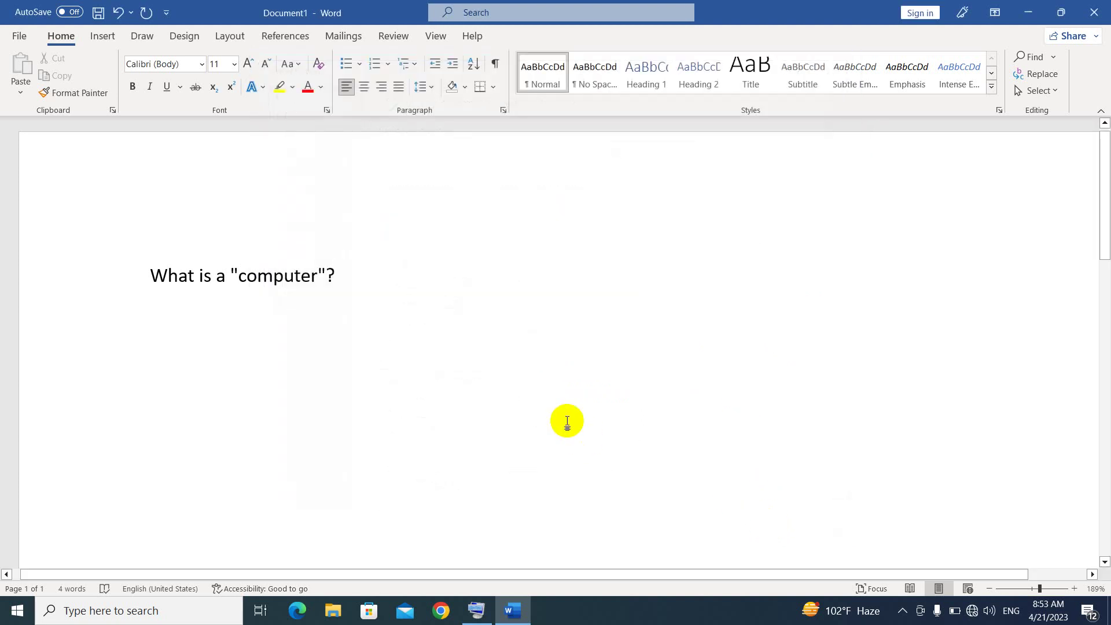
key("Return")
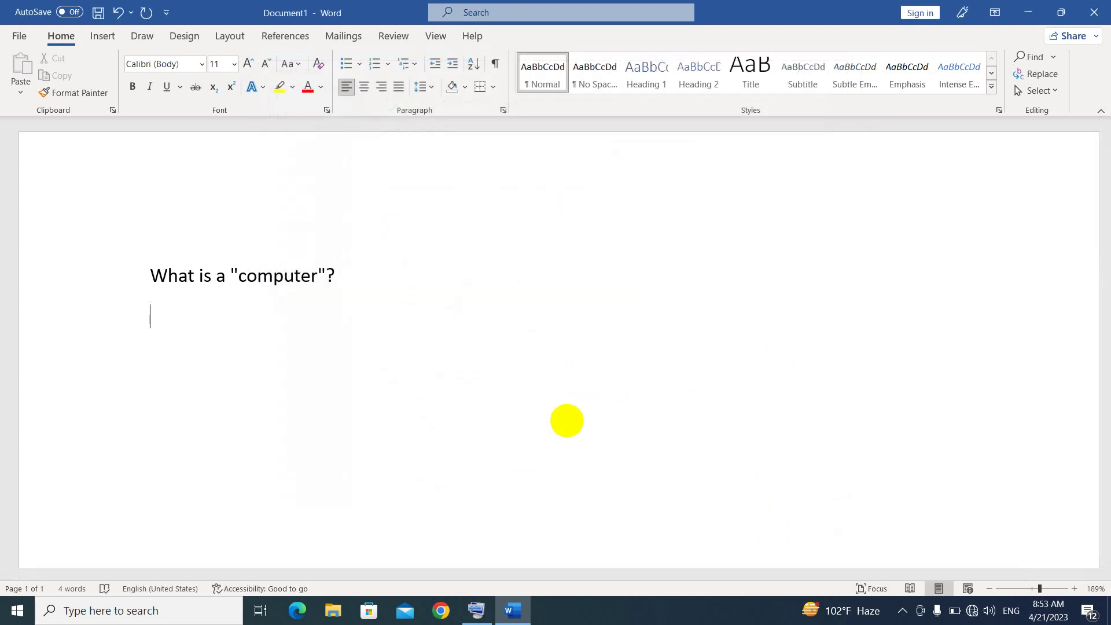
type("W")
type("hat is a ")
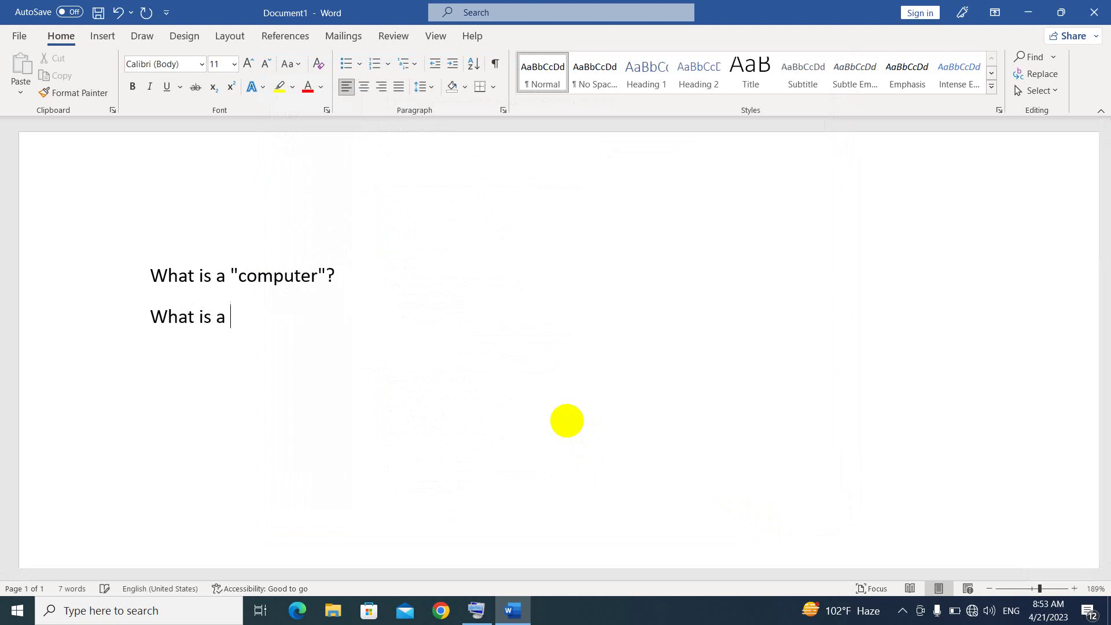
type("\"comput")
type("er\" ?")
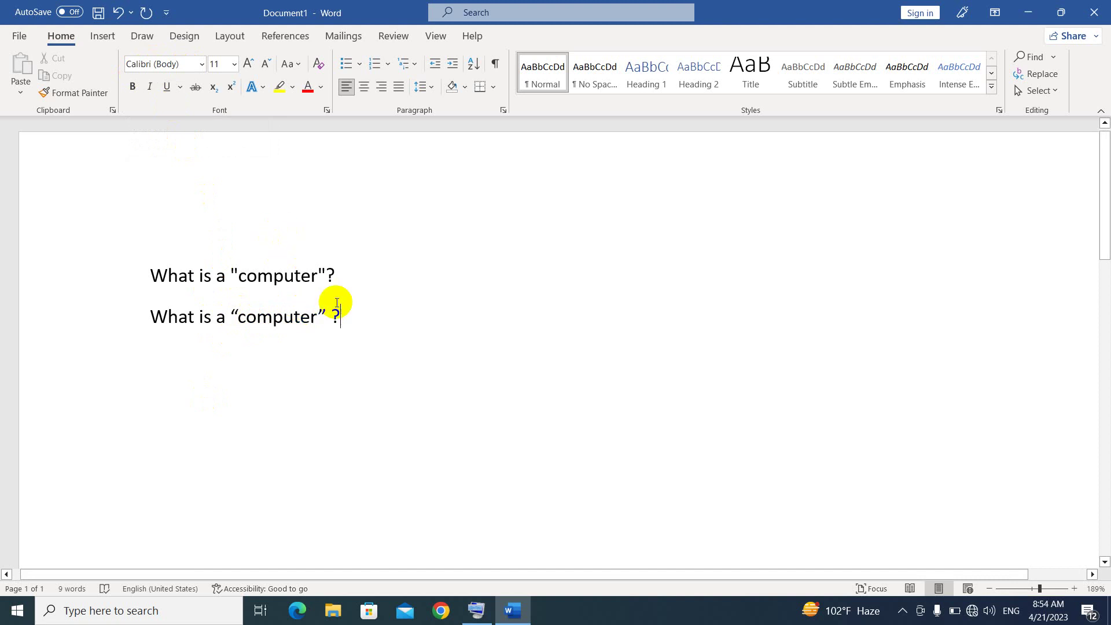
- Switch the font to Pyidaungsu and type What is a "computer" ? on a third line
key("Return")
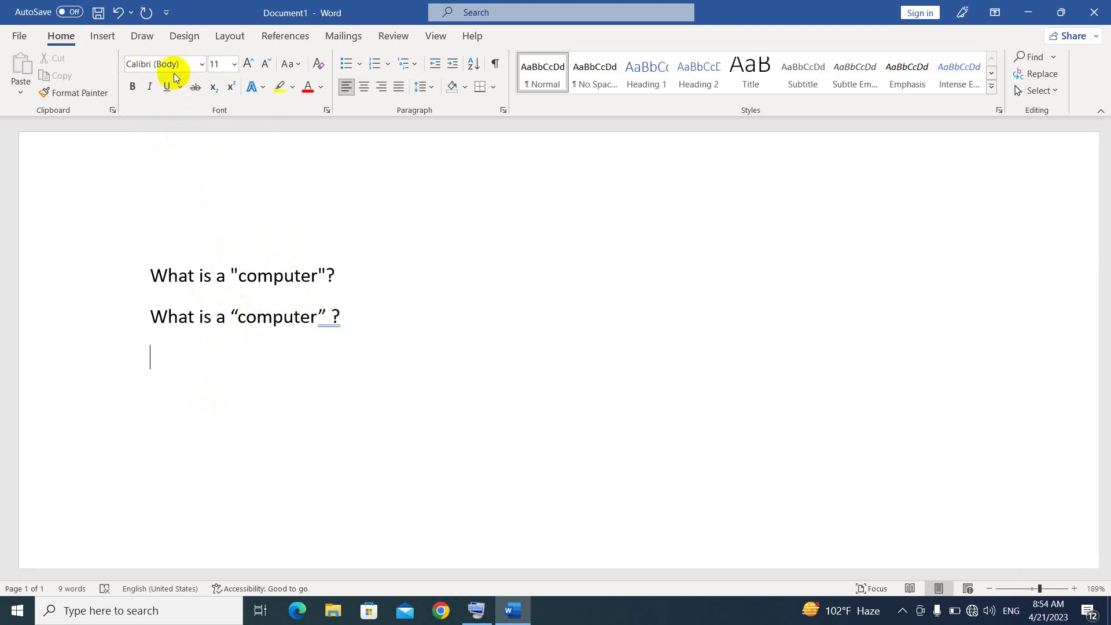
left_click(173, 64)
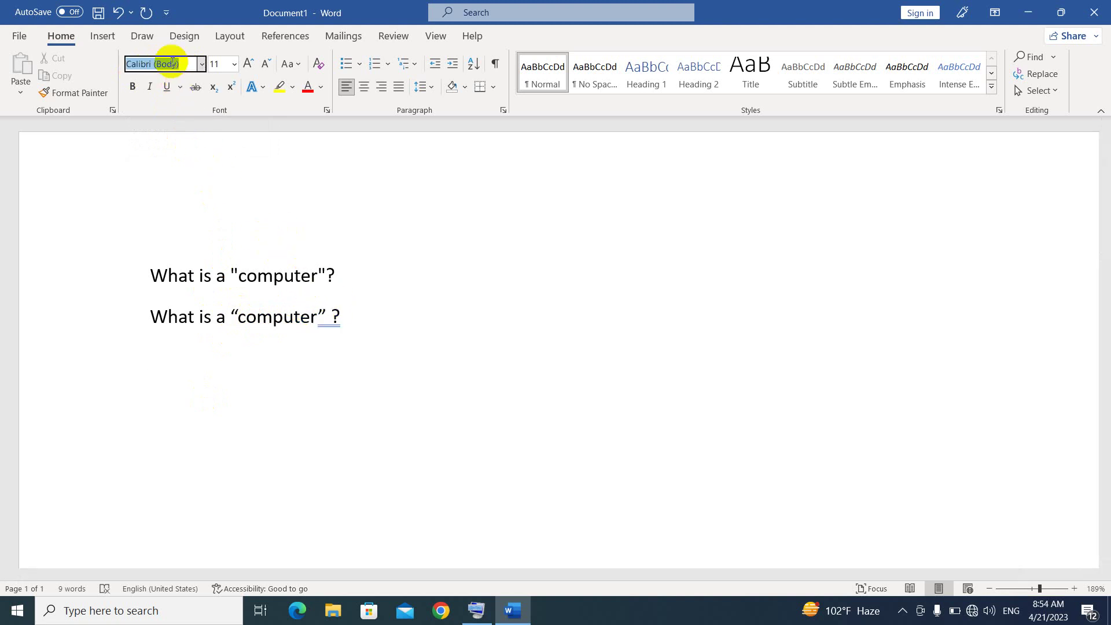
type("Pyidaungsu")
key("Return")
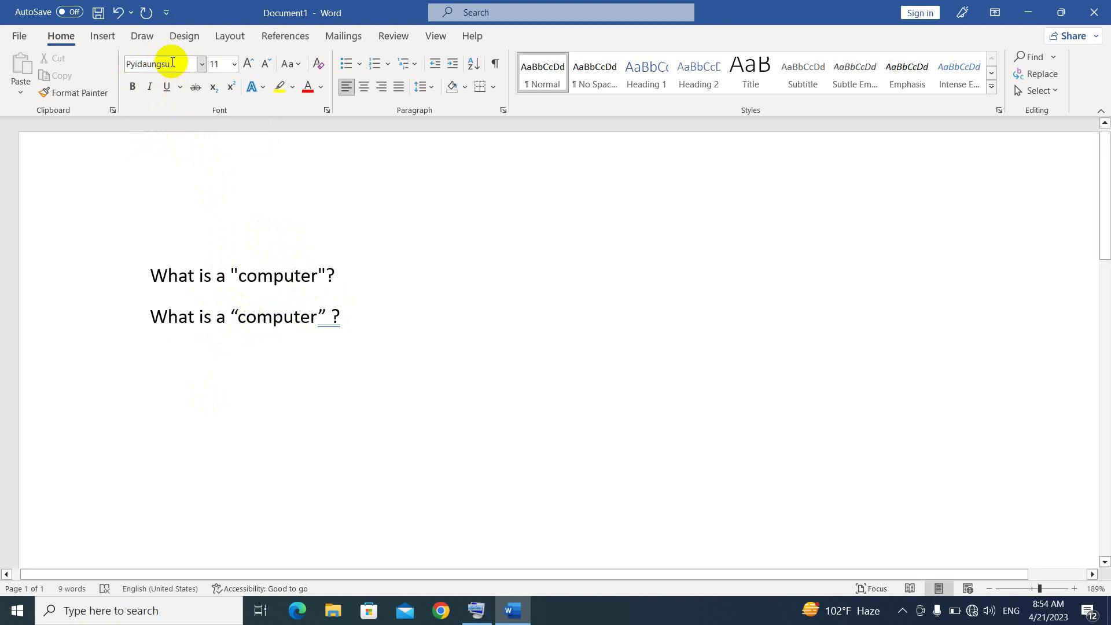
type("W")
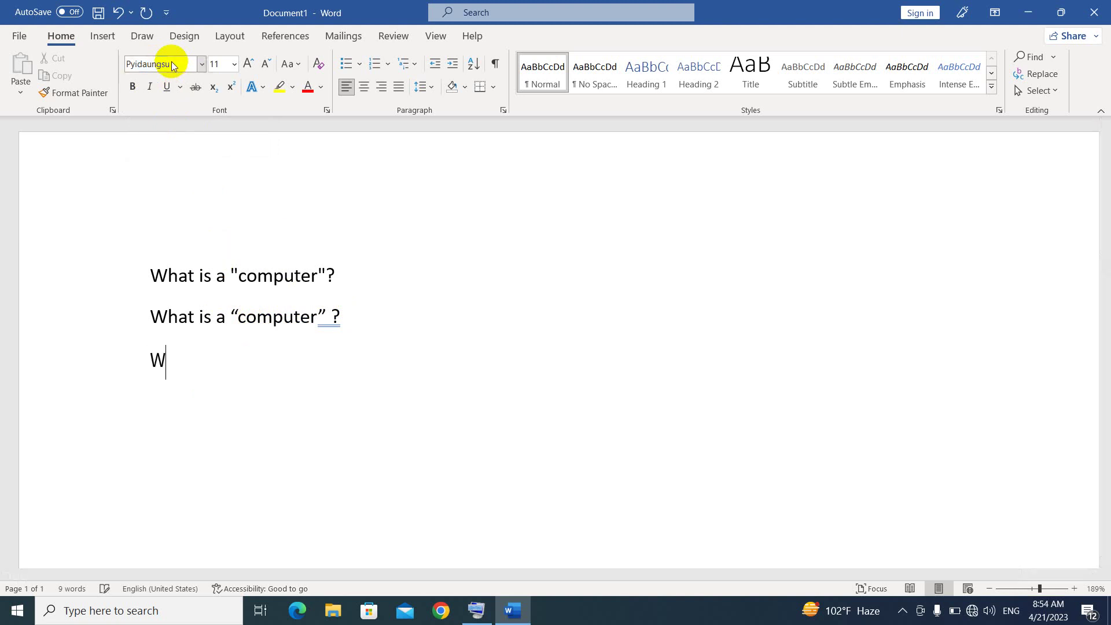
type("hat is a ")
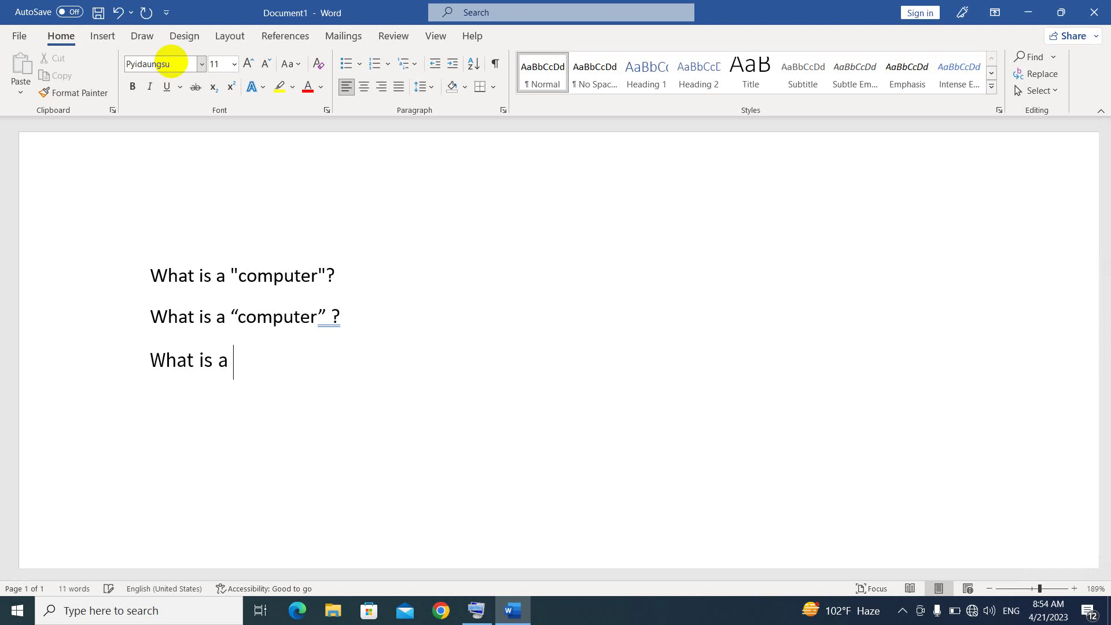
type("\"")
type("c")
type("omputer\"")
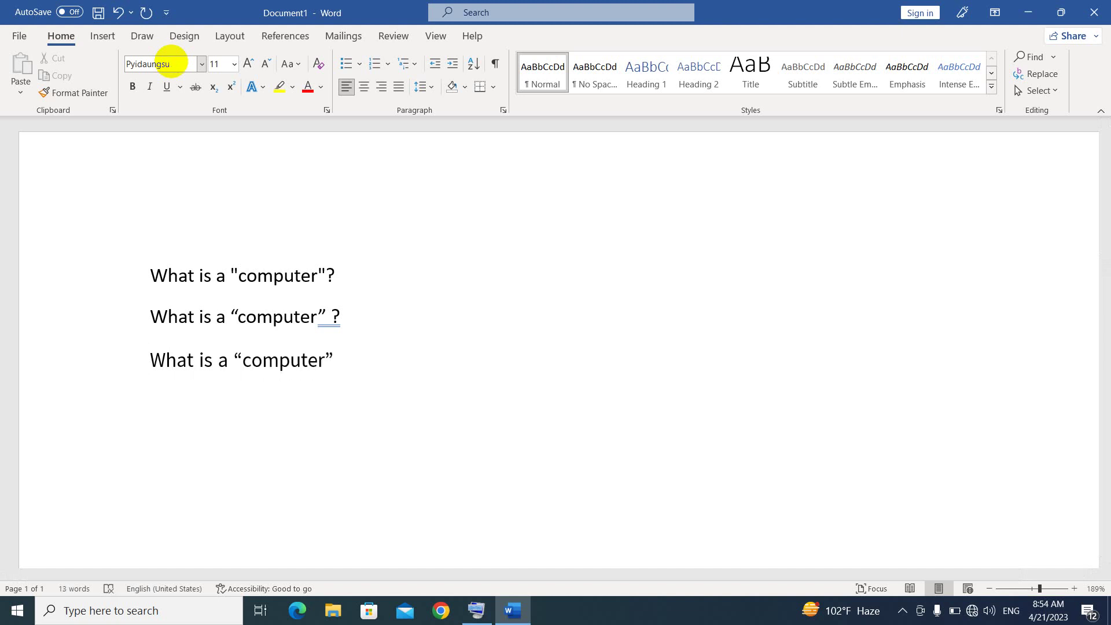
type(" ?")
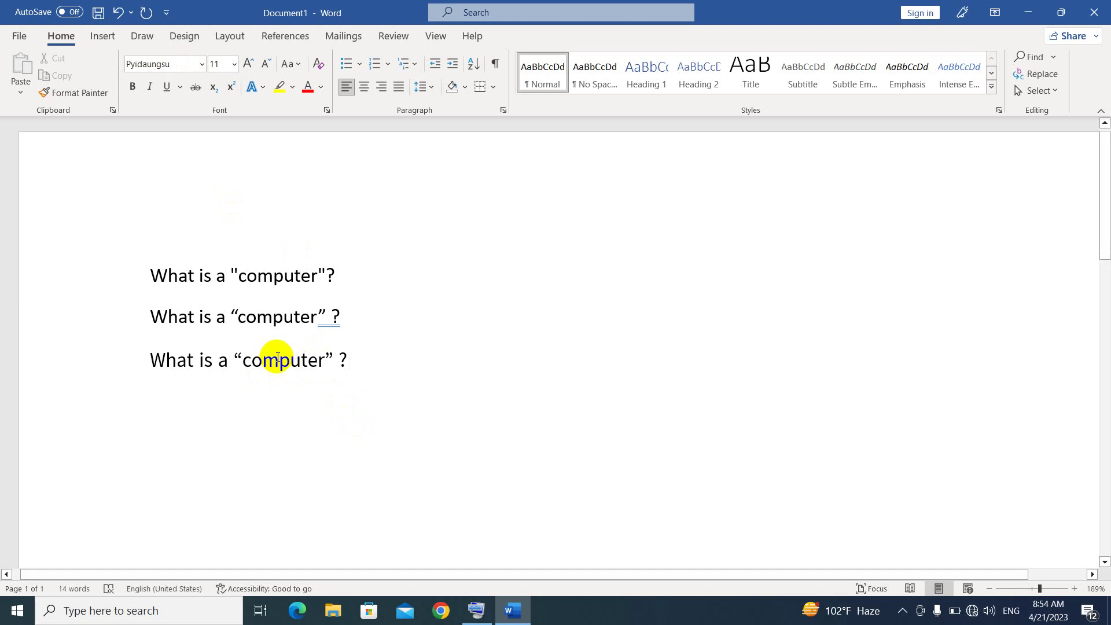
key("Return")
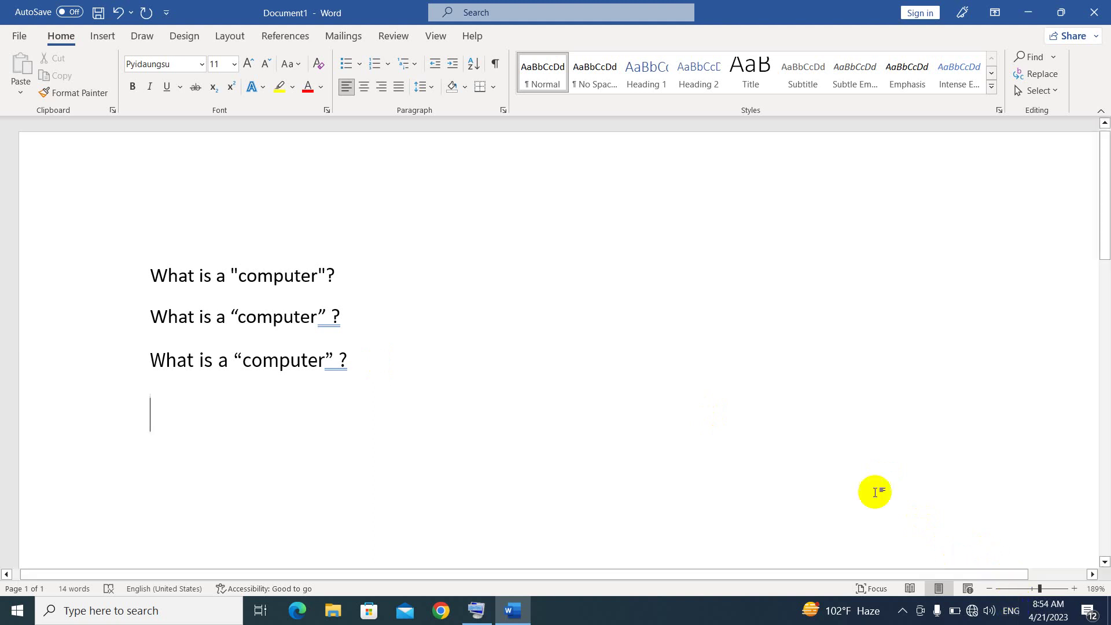
- Switch input to Burmese, type a quoted Burmese name, then close Word without saving
key("Return")
key("alt+shift")
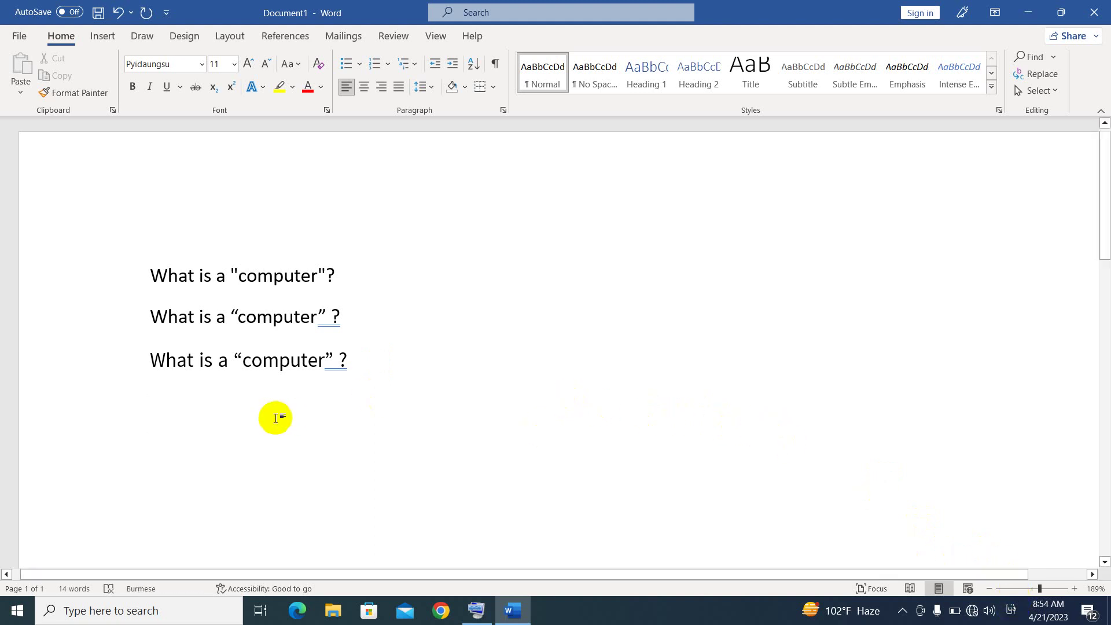
type("\"")
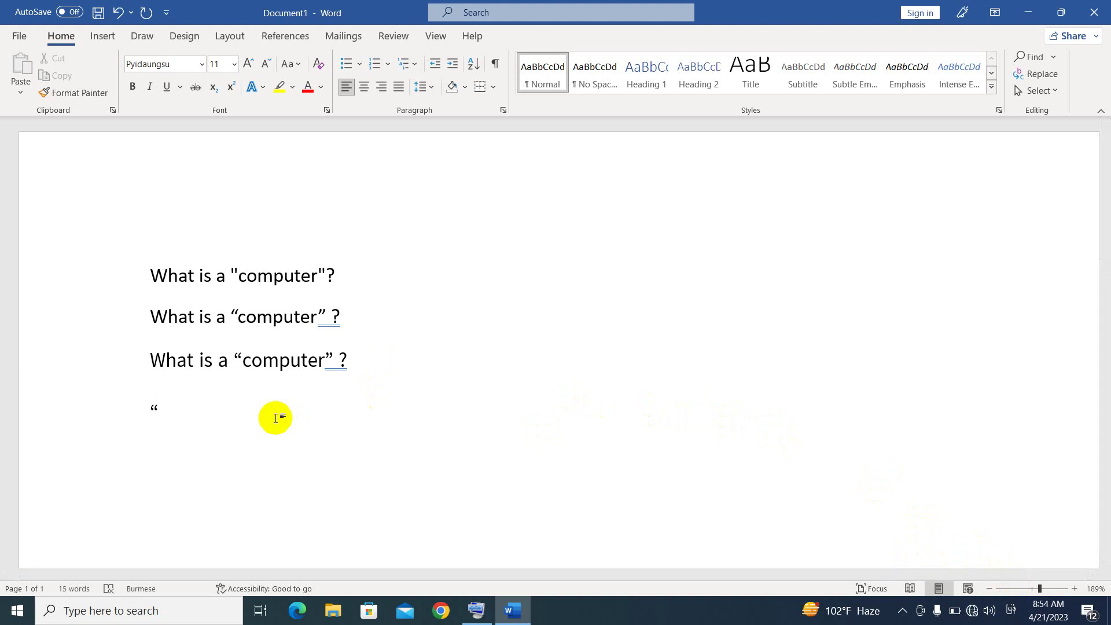
type("နို")
type("င်လင်းထ")
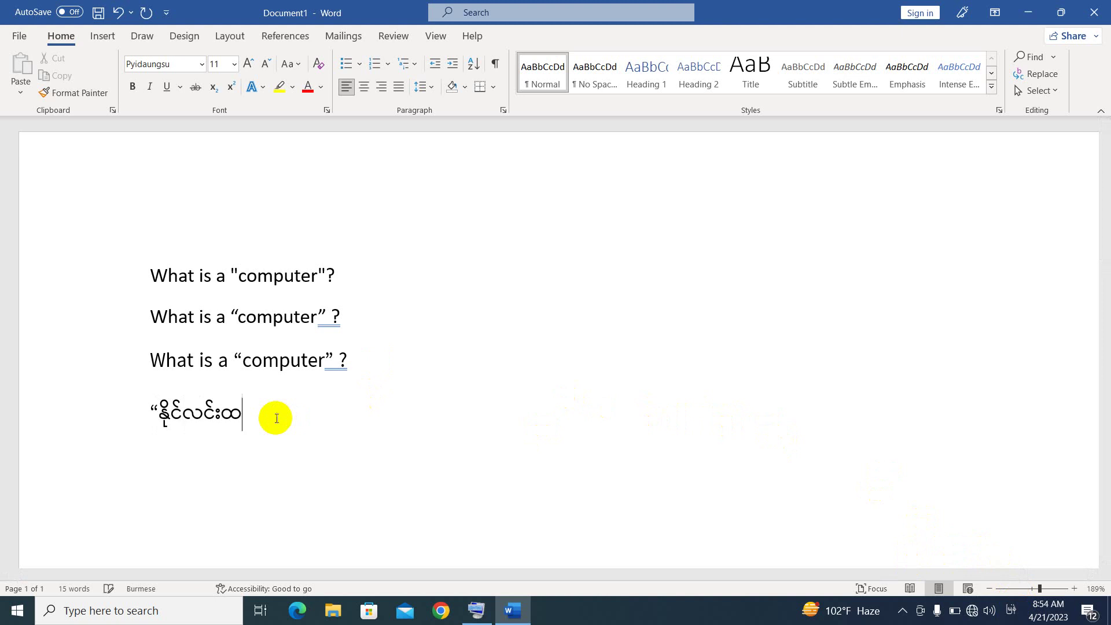
type("ွန်း”")
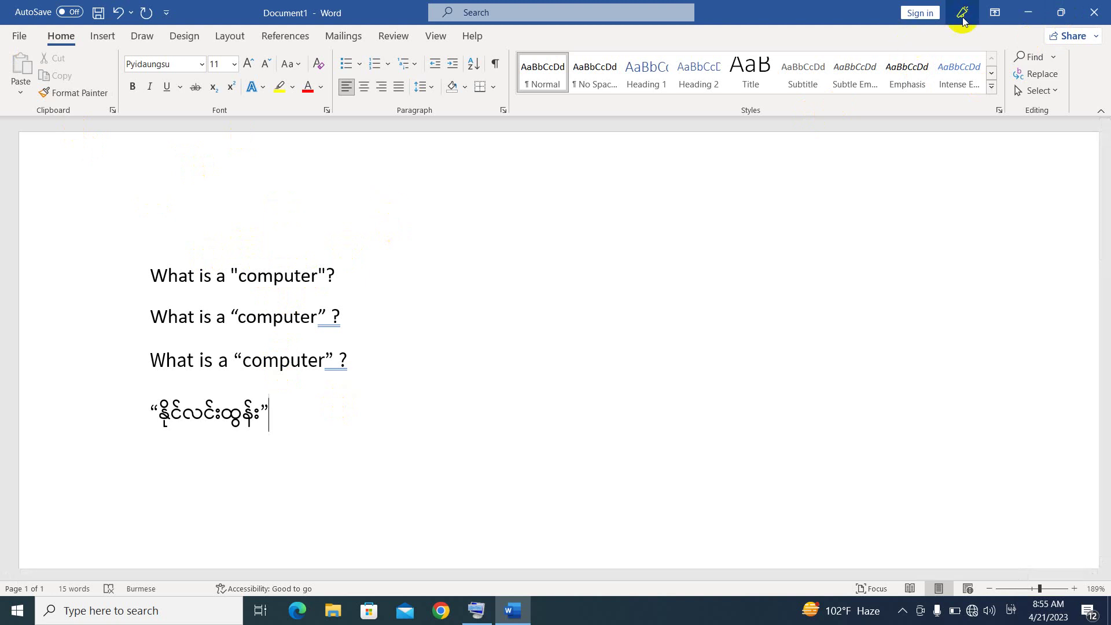
left_click(1094, 13)
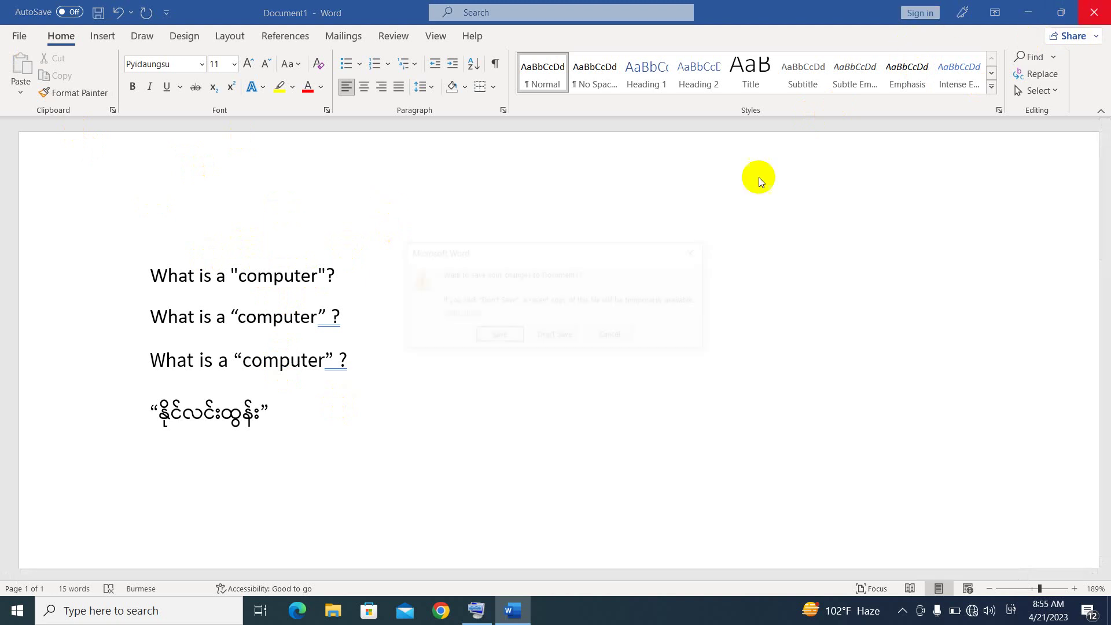
left_click(546, 336)
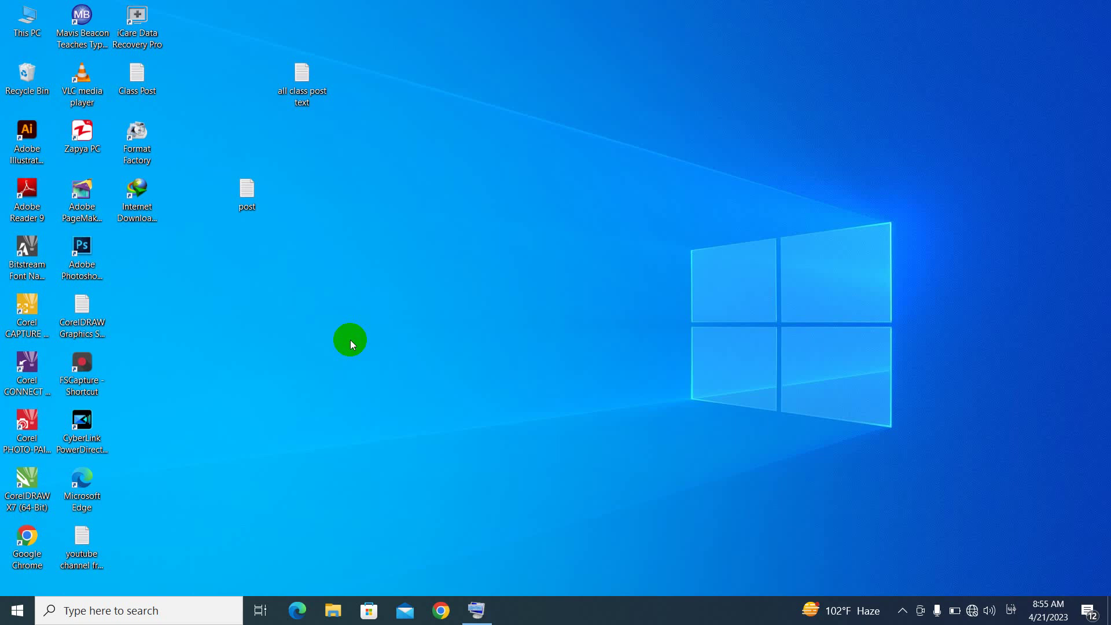
- Search the Start menu for 'excel' and launch the Excel app
key("super")
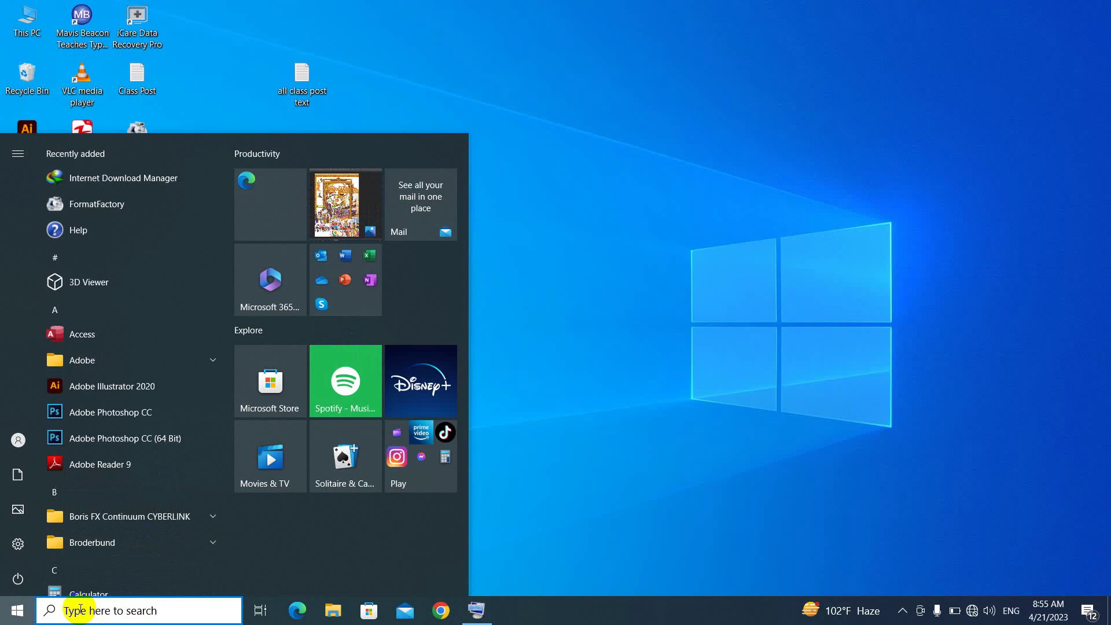
type("excel")
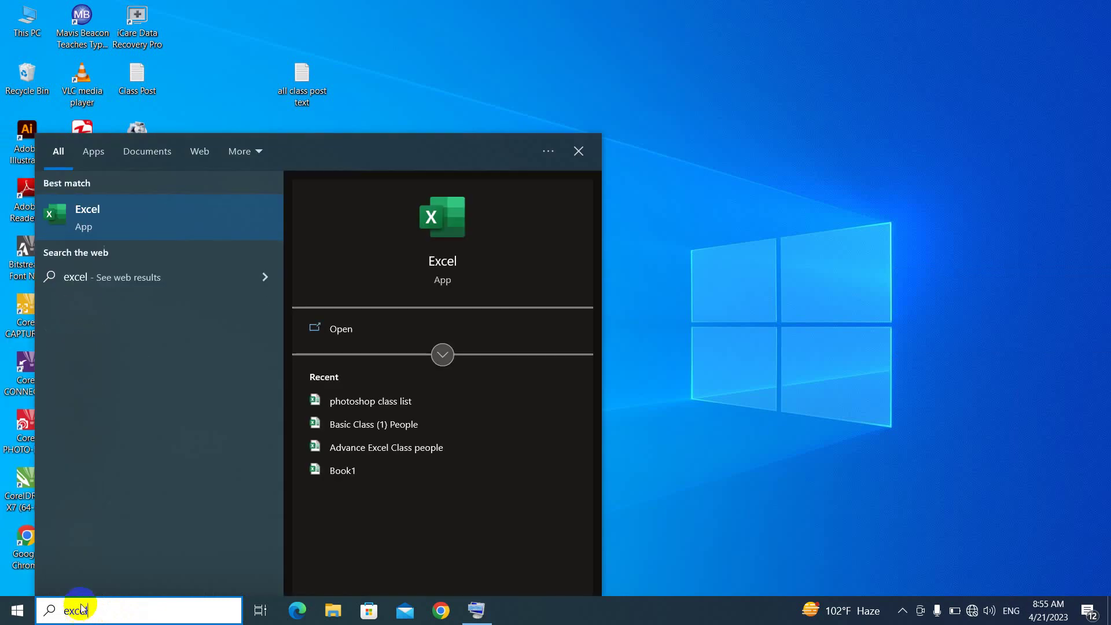
left_click(179, 220)
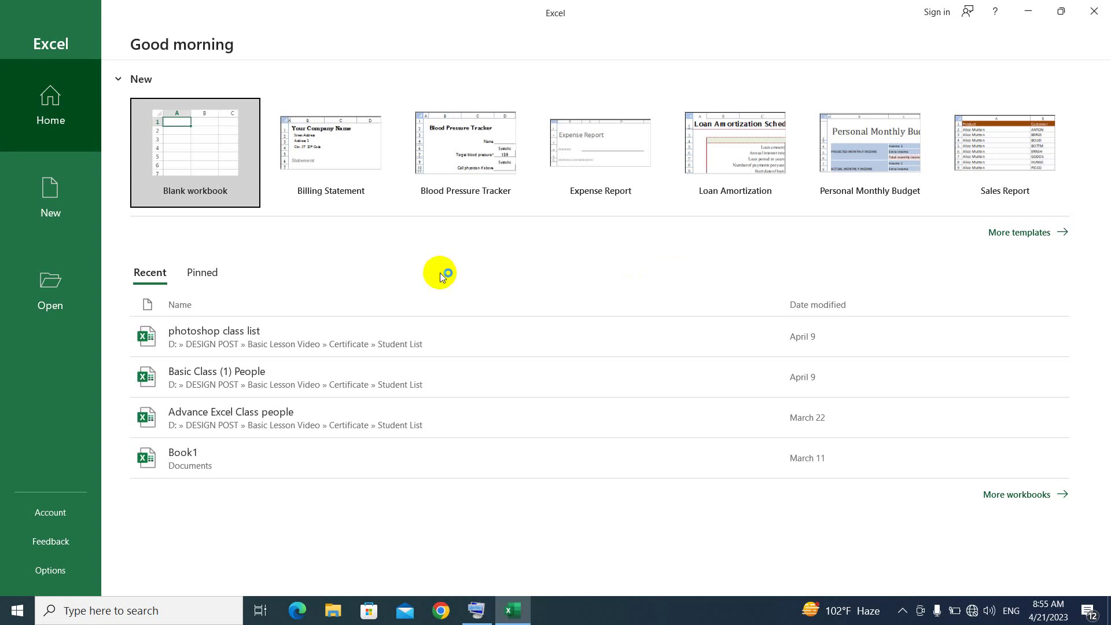
- Pick the Blank workbook tile to open Book1 with an empty Sheet1
left_click(213, 170)
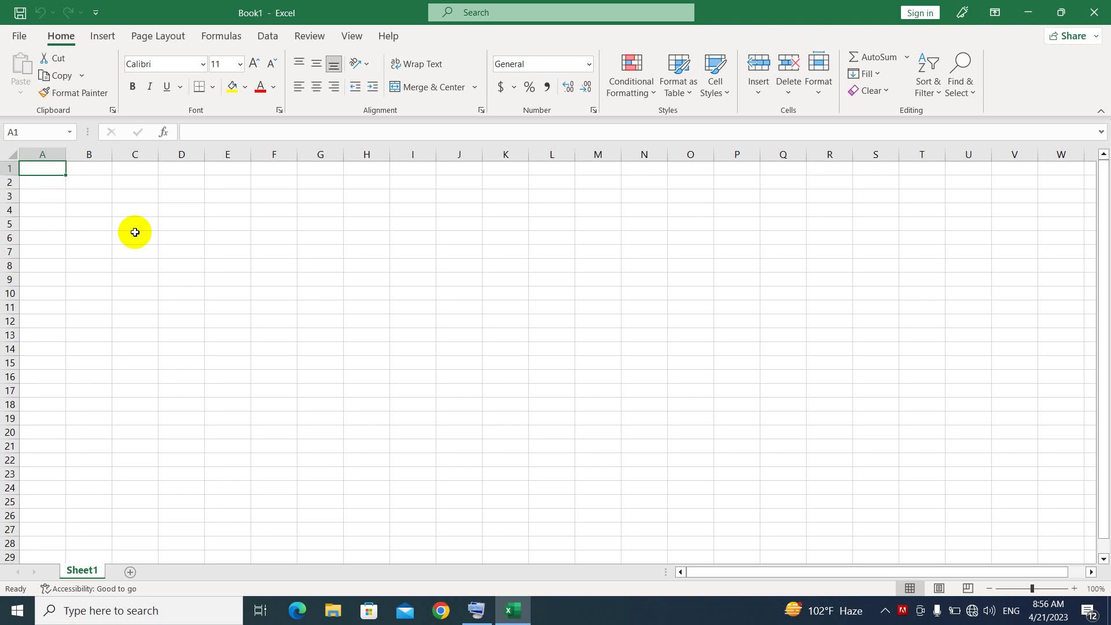
- Enter the sample name wrapped in straight double quotes in cell A1
type("\"")
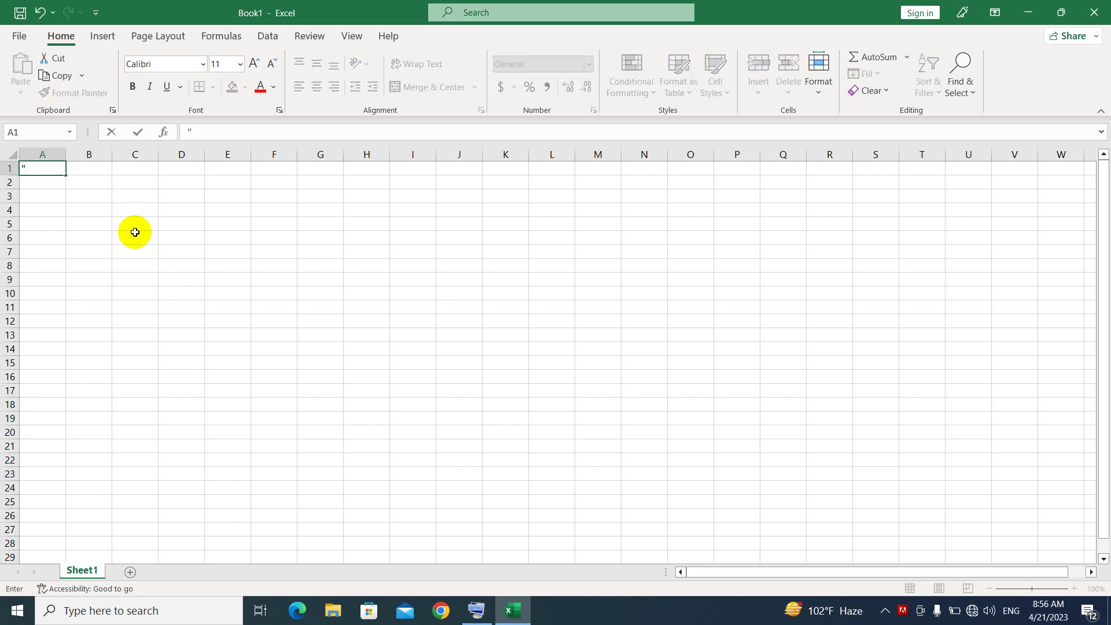
type("nainglintun")
type("\"")
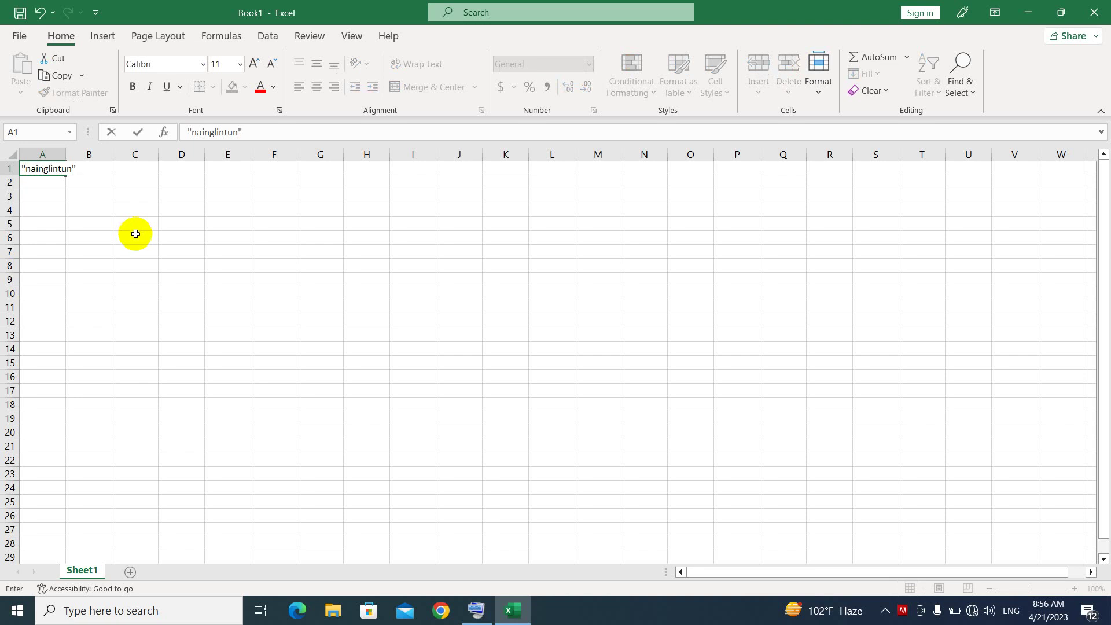
left_click(76, 199)
scroll(53, 214, "up", 4, "ctrl")
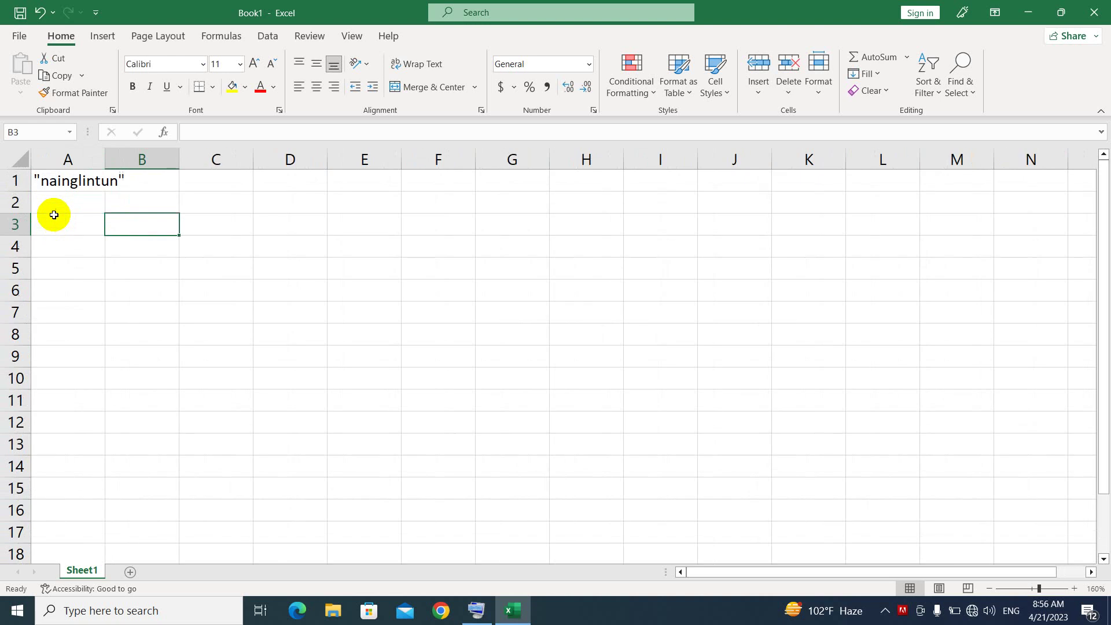
scroll(75, 215, "up", 1, "ctrl")
scroll(77, 216, "up", 3, "ctrl")
scroll(77, 216, "up", 2, "ctrl")
scroll(117, 280, "up", 1, "ctrl")
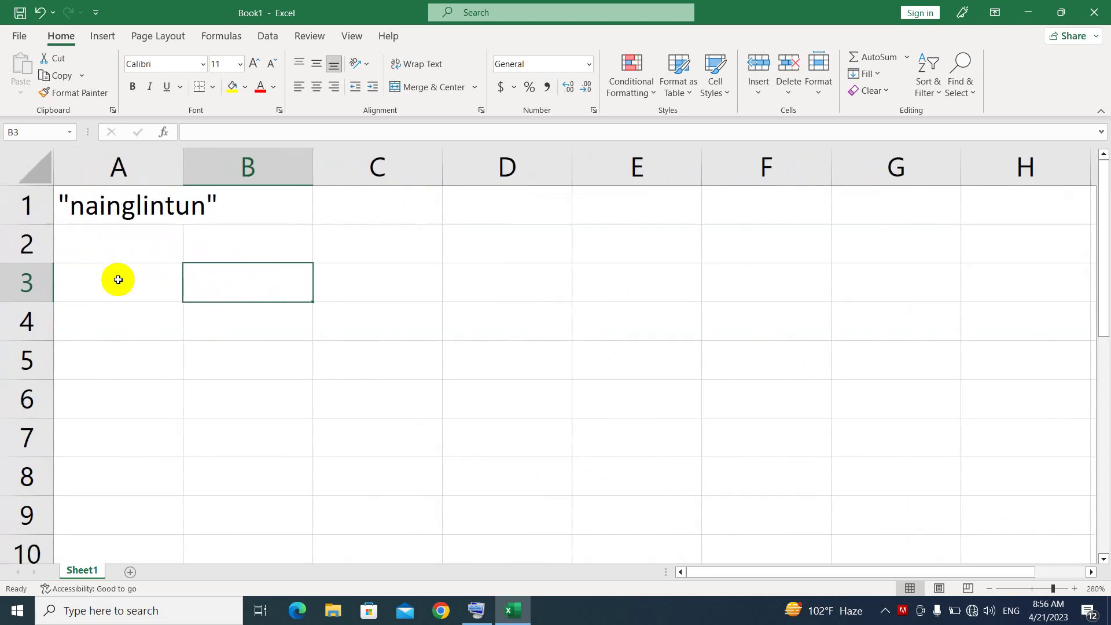
- Widen column A to fit the quoted name and return to cell A1
left_click(124, 241)
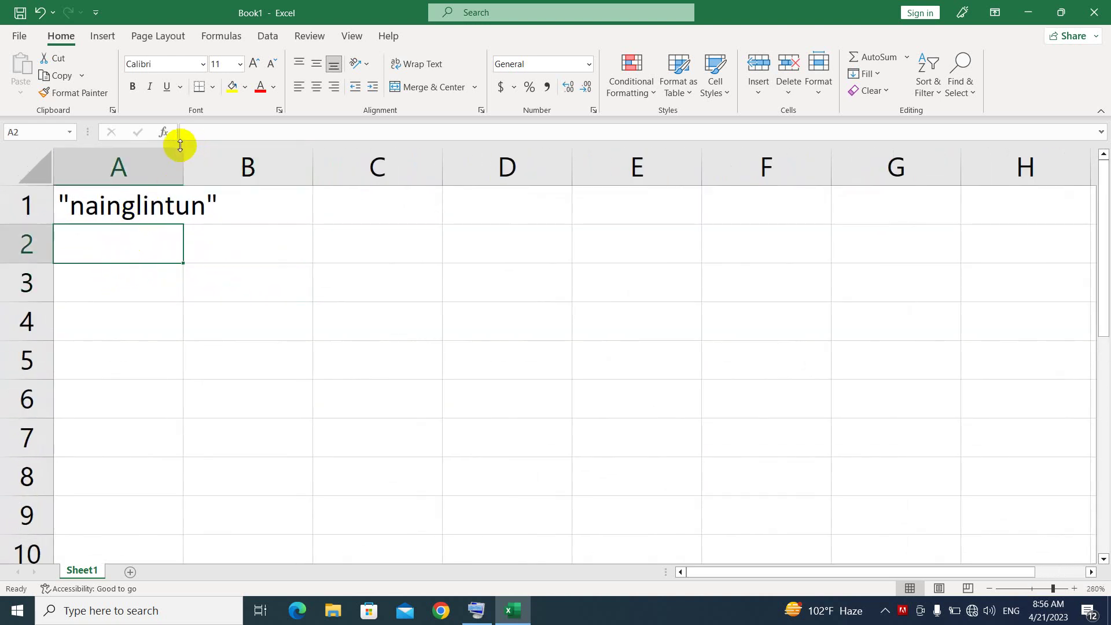
left_click_drag(183, 165, 302, 187)
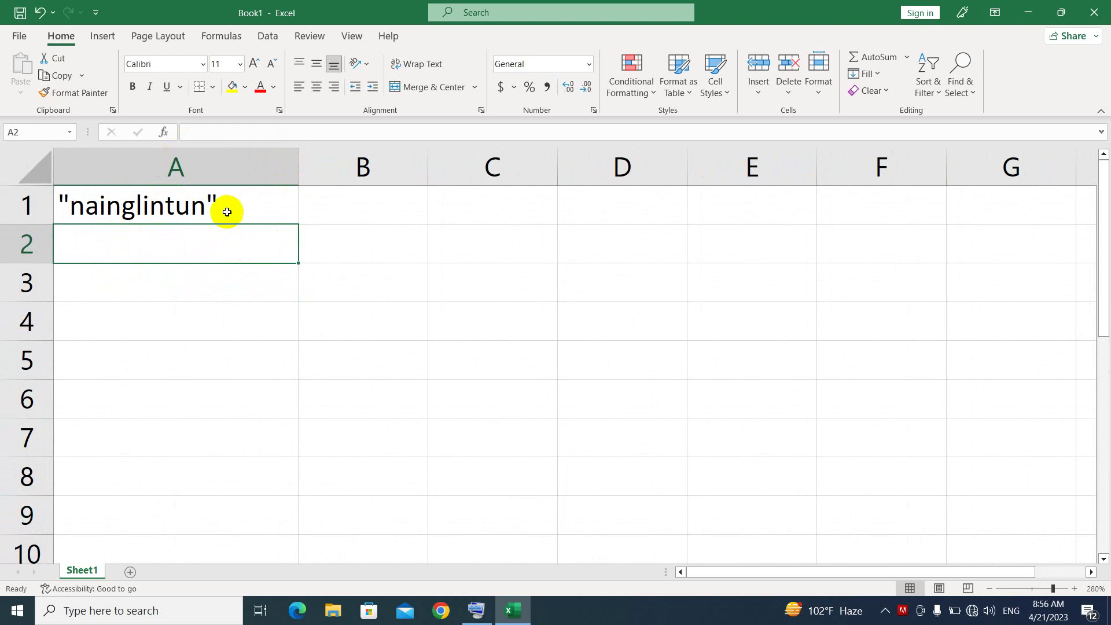
key("Up")
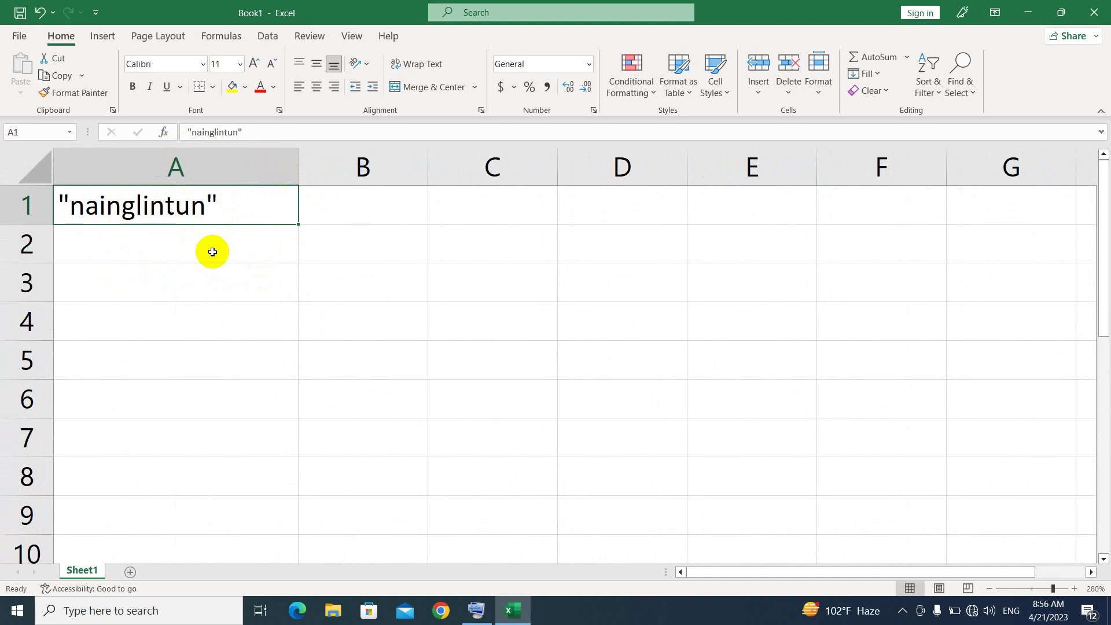
left_click(19, 36)
left_click(64, 583)
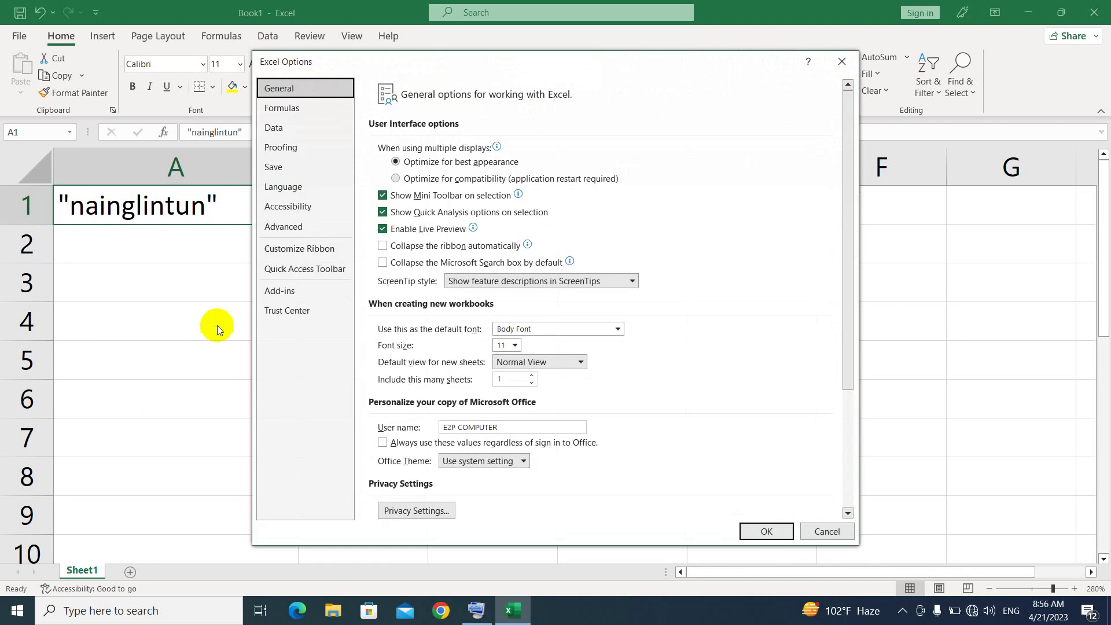
left_click(338, 145)
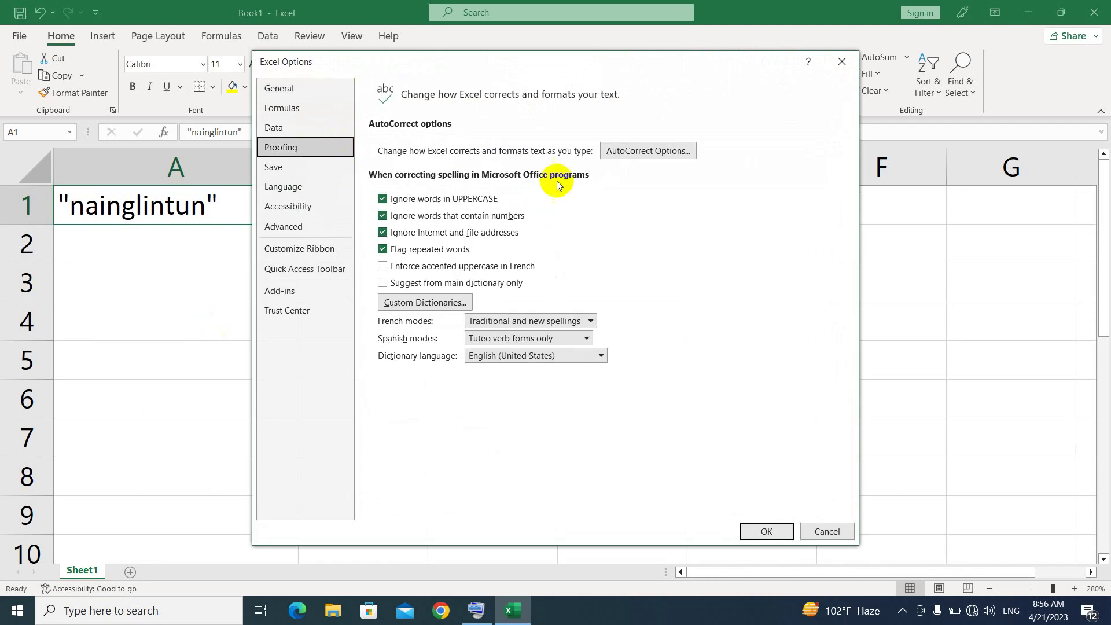
left_click(643, 149)
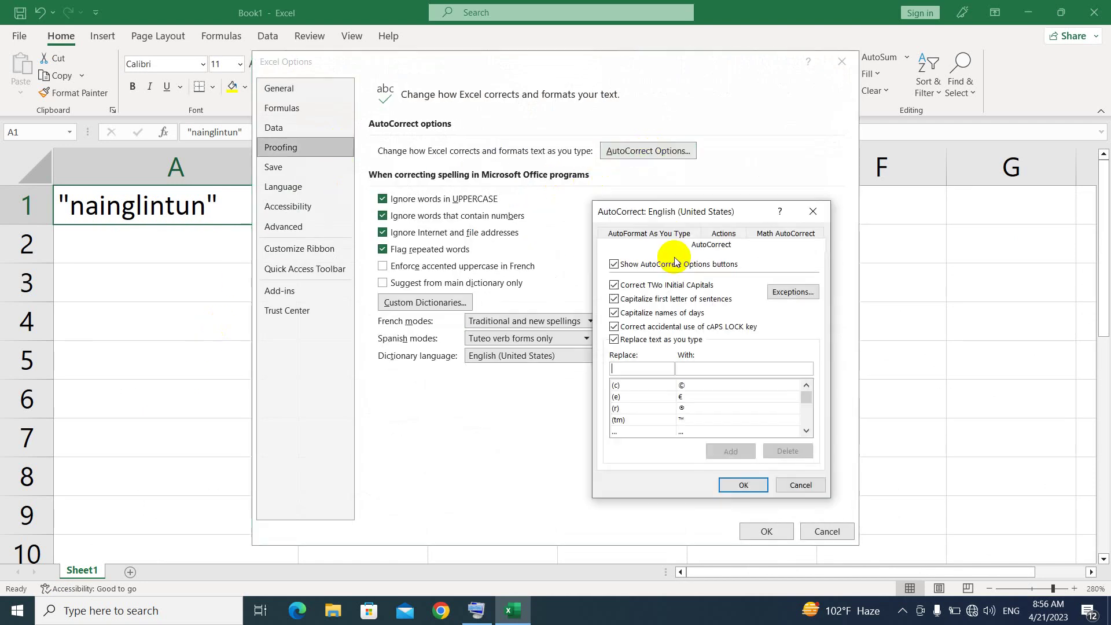
left_click(649, 235)
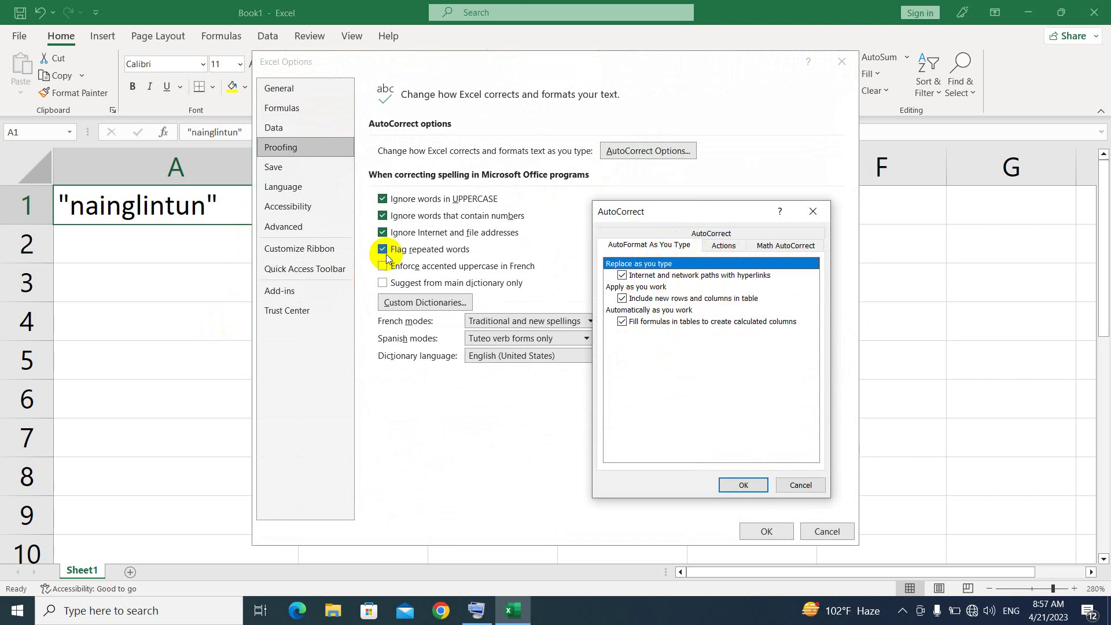
left_click(801, 484)
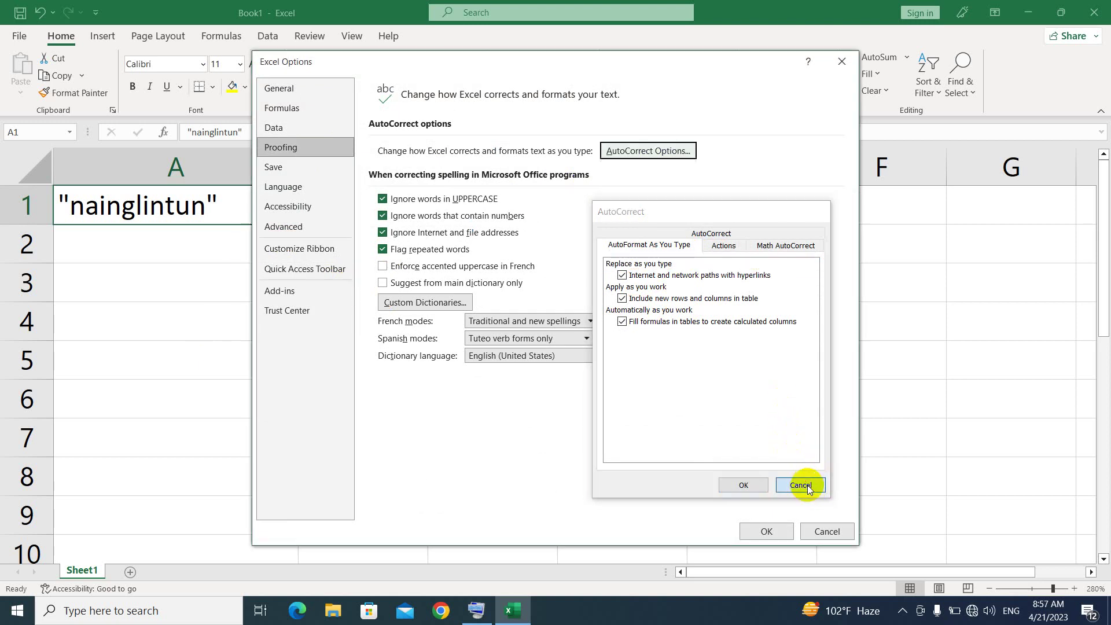
left_click(827, 531)
left_click(194, 245)
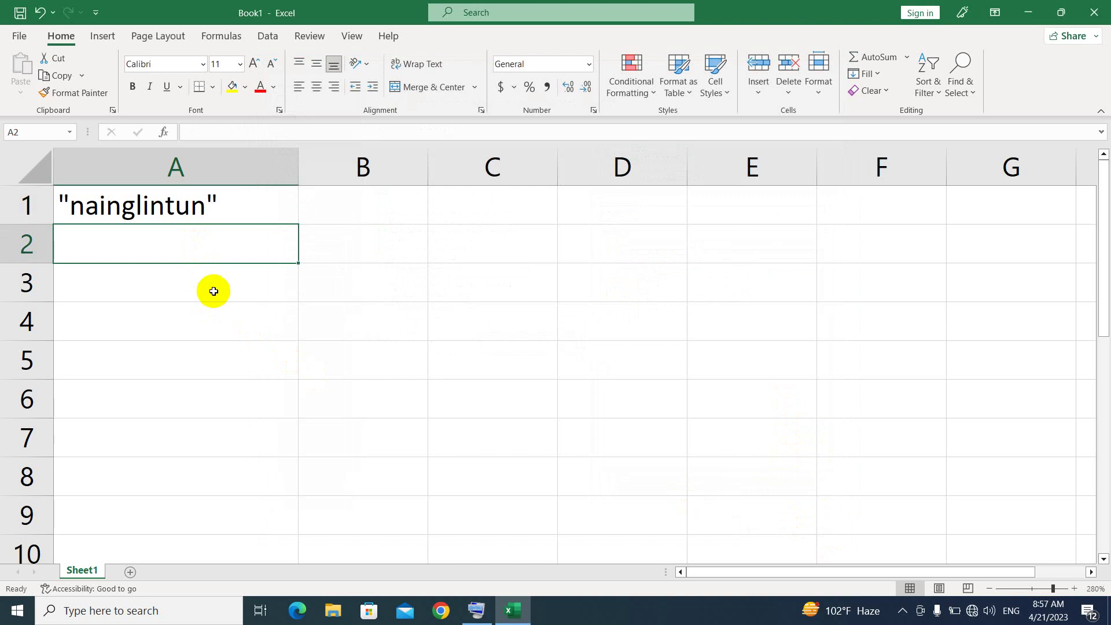
- Enter the sample name in A2 between curly single quotes, replacing a stray straight quote
type("\"")
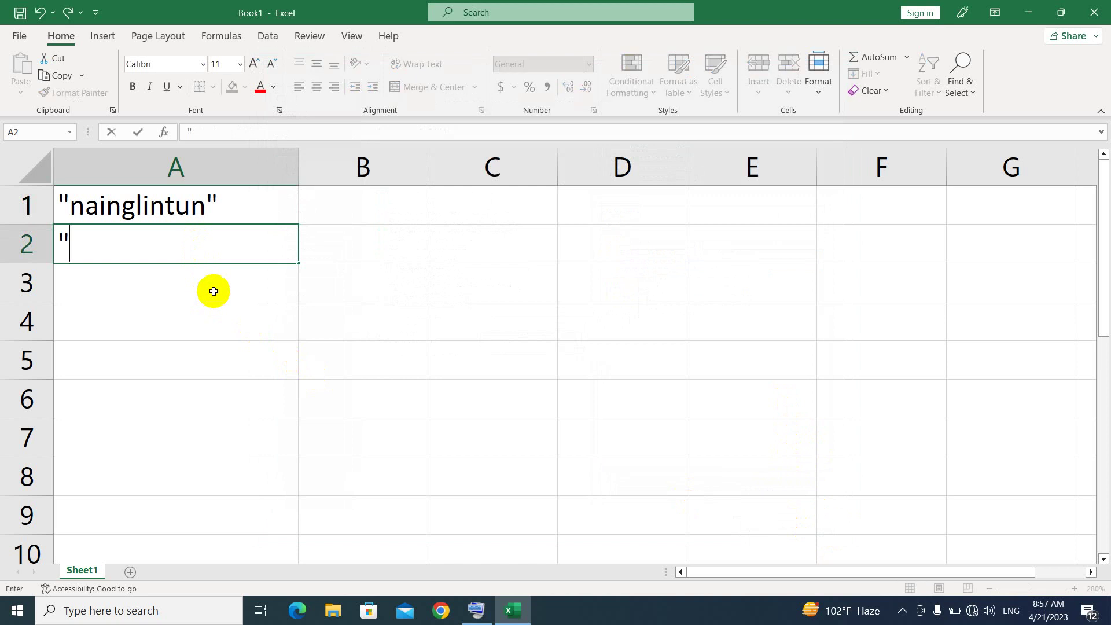
key("BackSpace")
type("\"")
key("BackSpace")
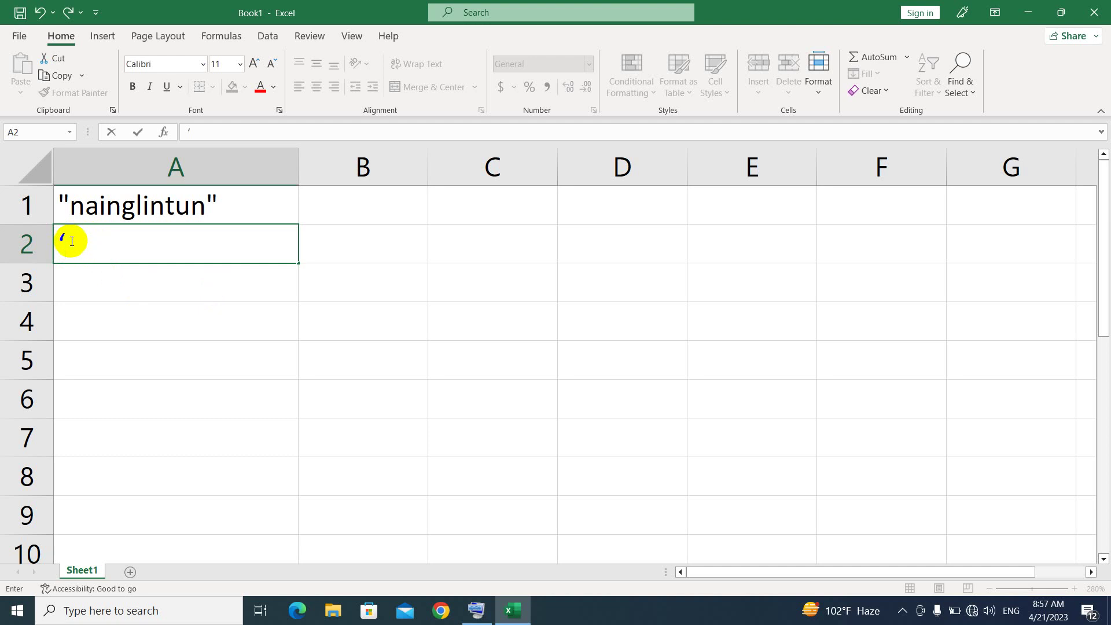
type("naingli")
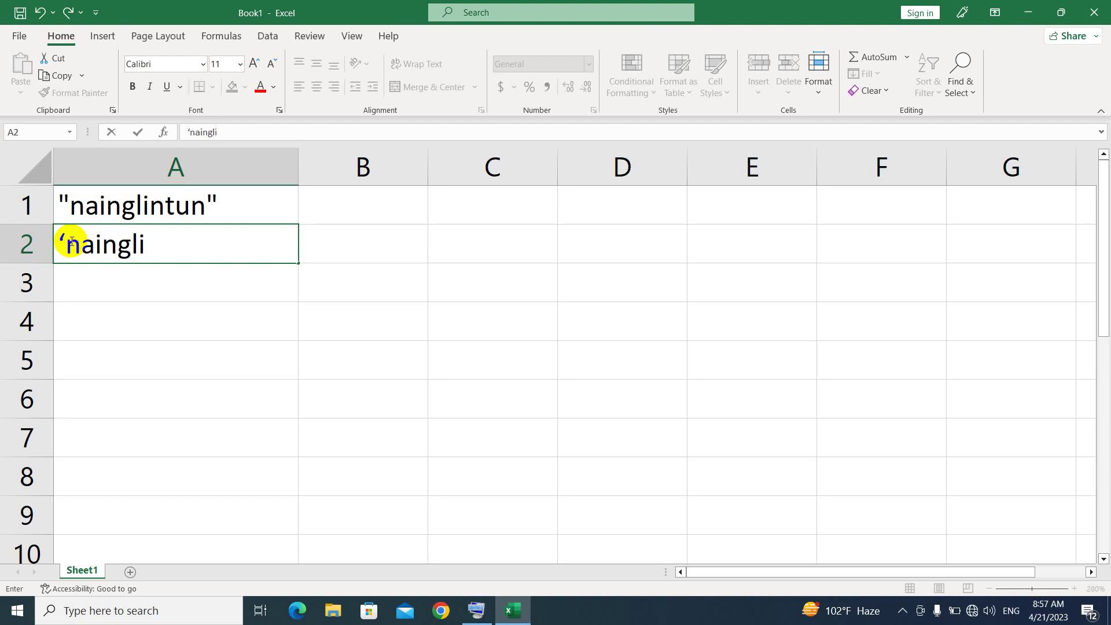
type("ntun")
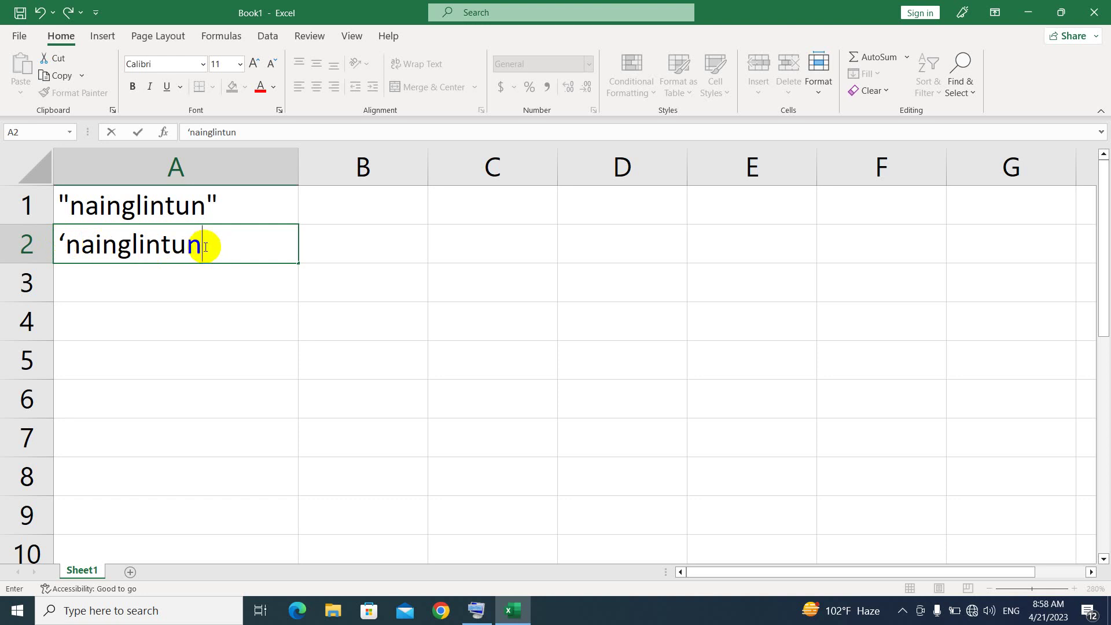
type("’")
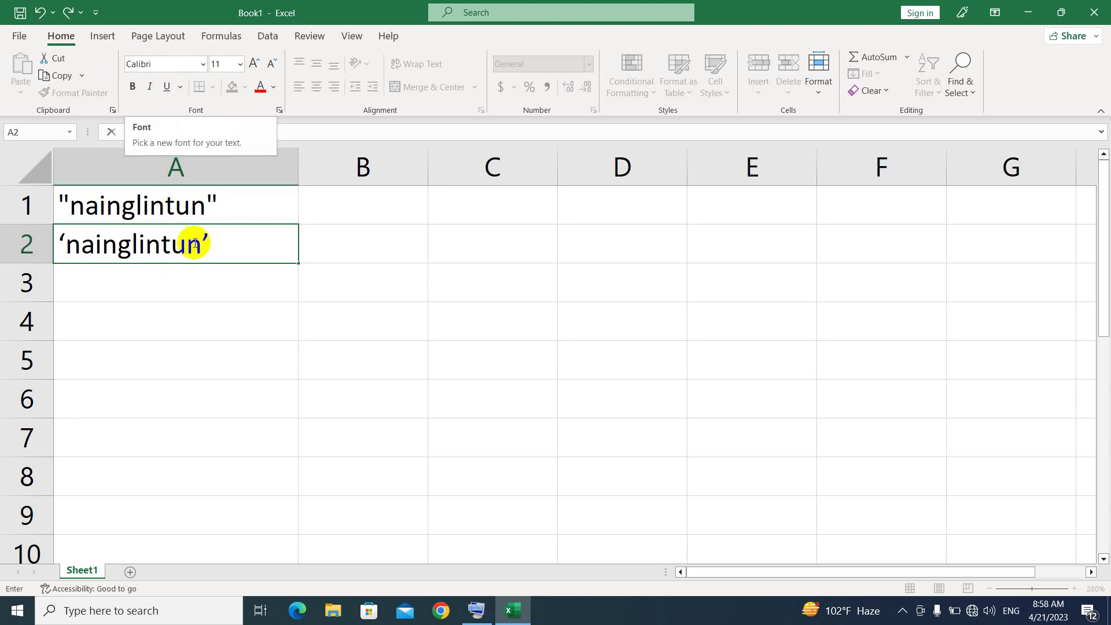
key("Return")
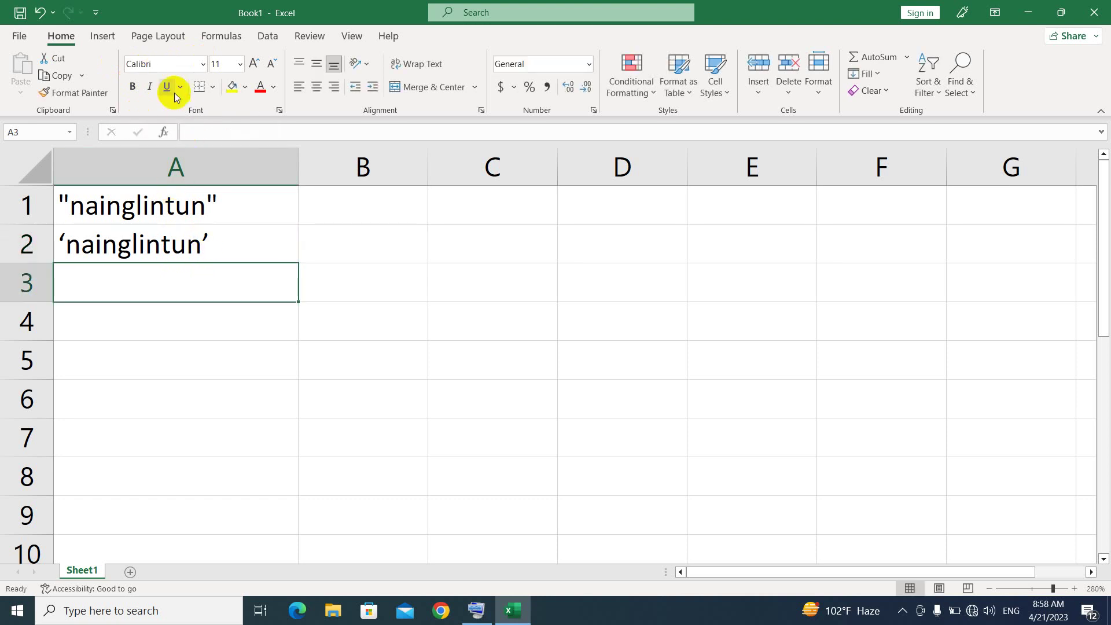
- Set A3's font to Pyidaungsu and enter the sample name in curly single quotes
left_click(160, 65)
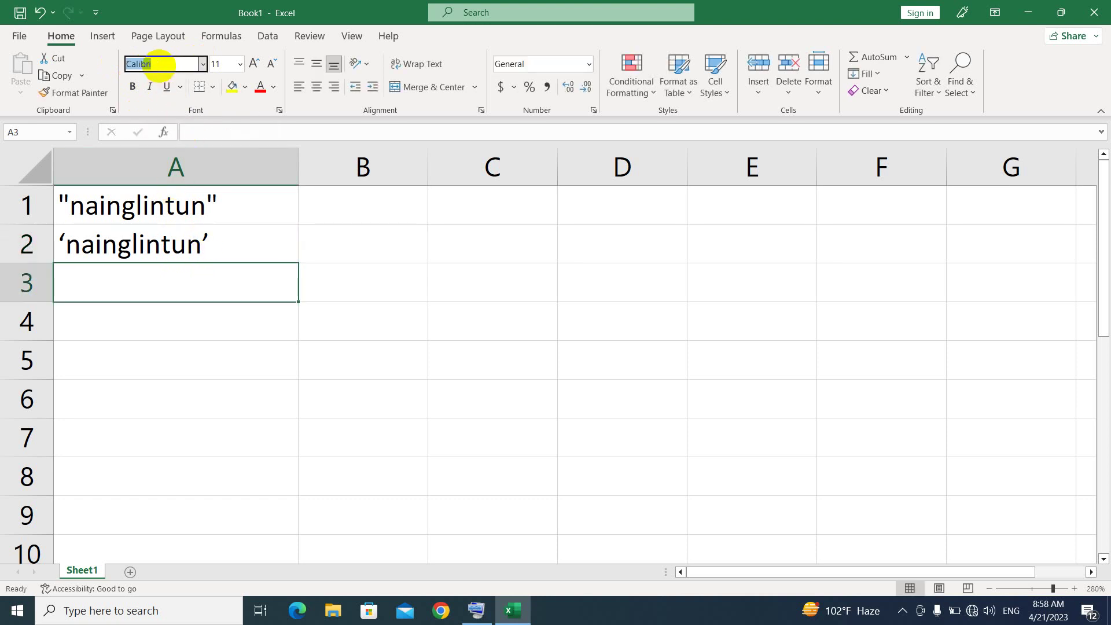
type("Pyidaungsu")
key("Return")
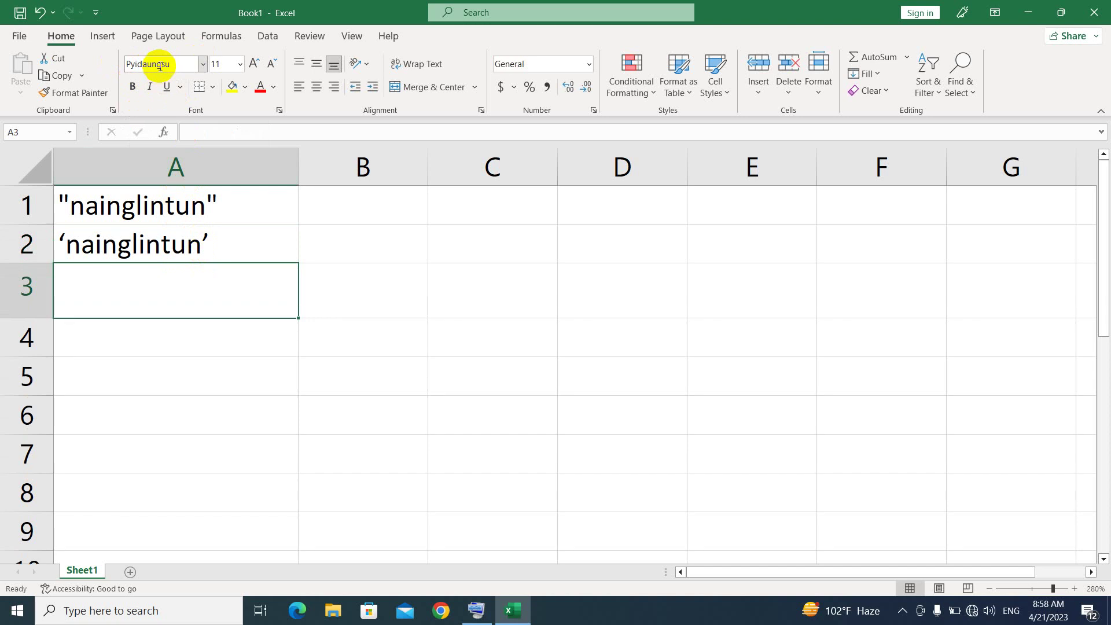
type("‘")
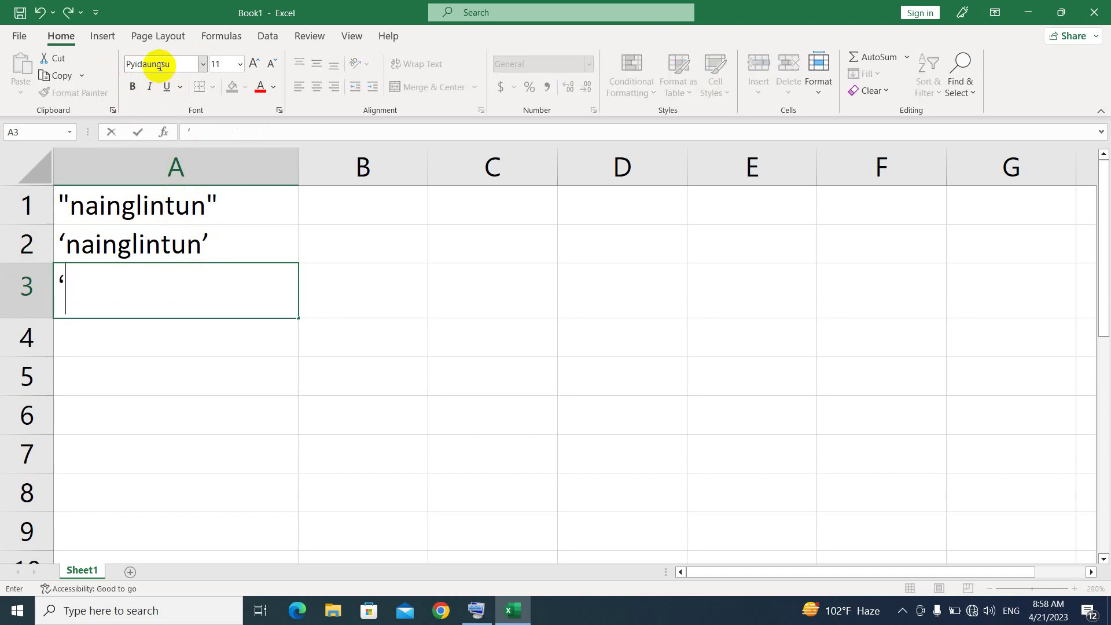
type("naingl")
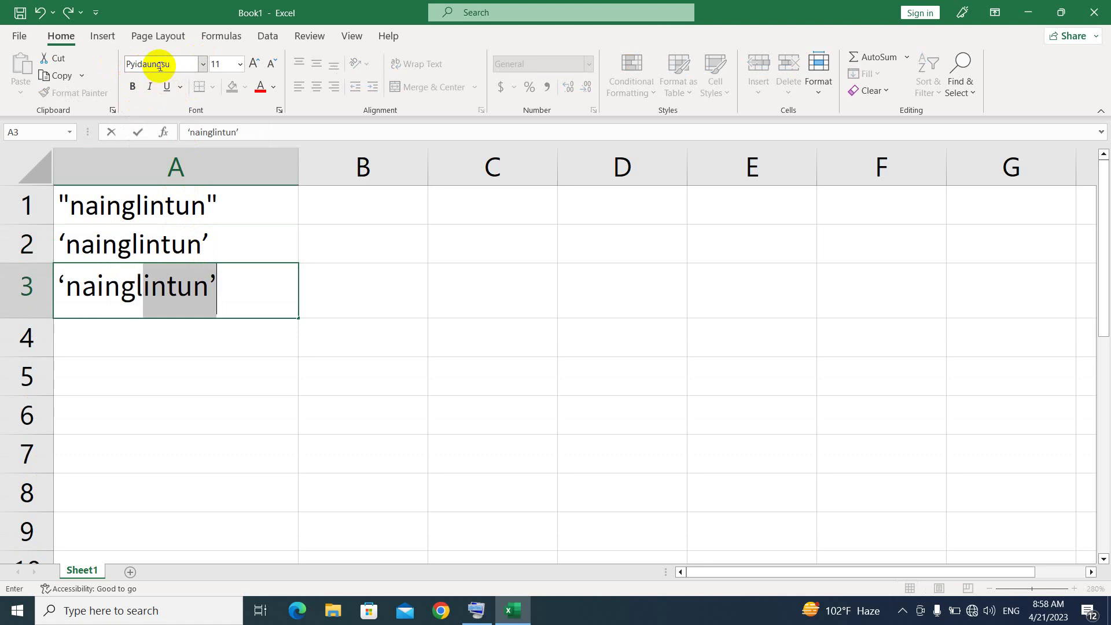
type("intun’")
key("Return")
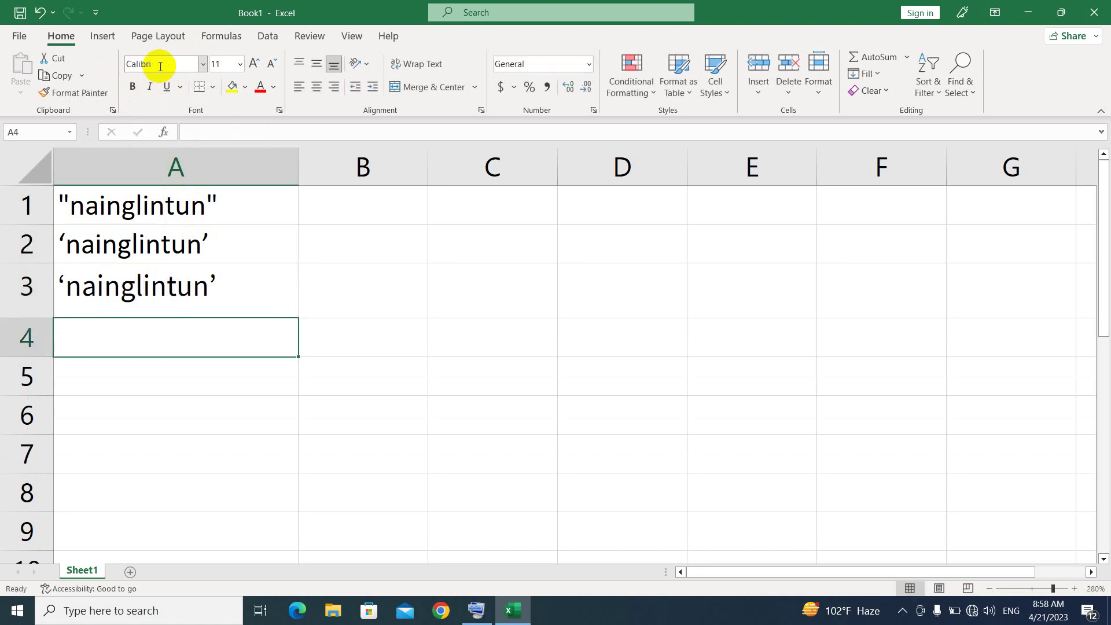
- In Pyidaungsu with the Myanmar keyboard, enter the Burmese-script name in curly quotes in A4
left_click(162, 61)
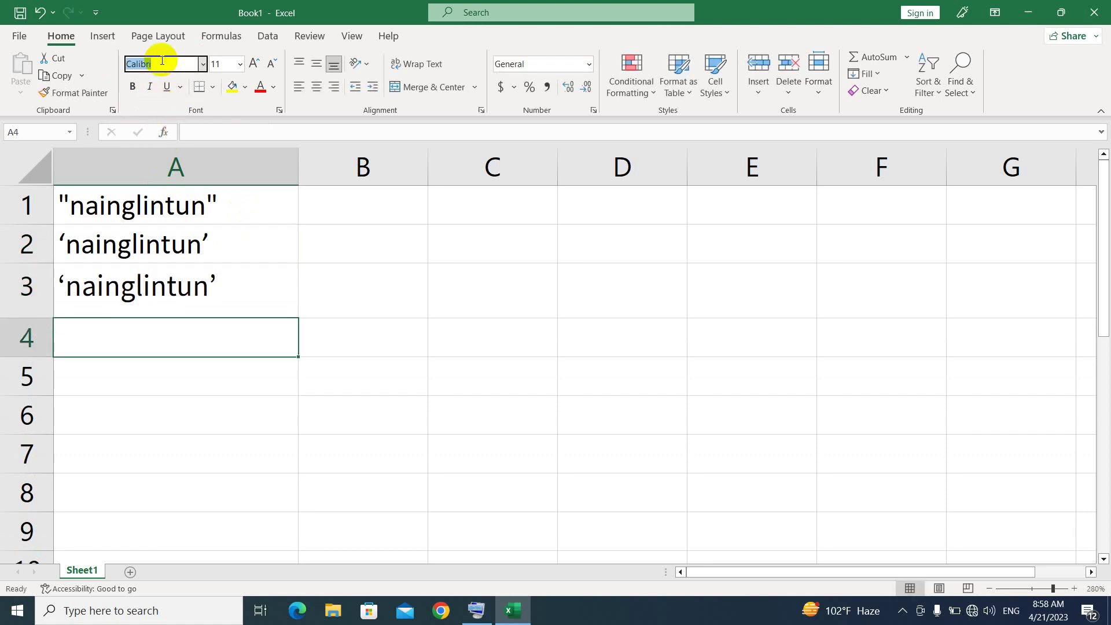
type("Pyidaungsu")
key("Return")
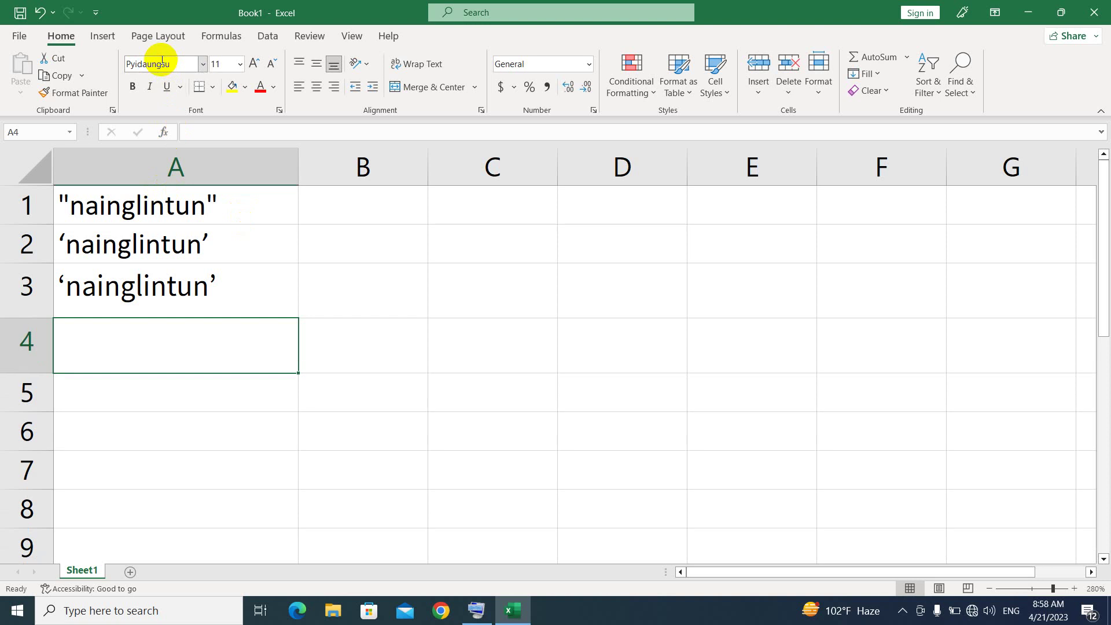
key("alt+shift")
type("‘")
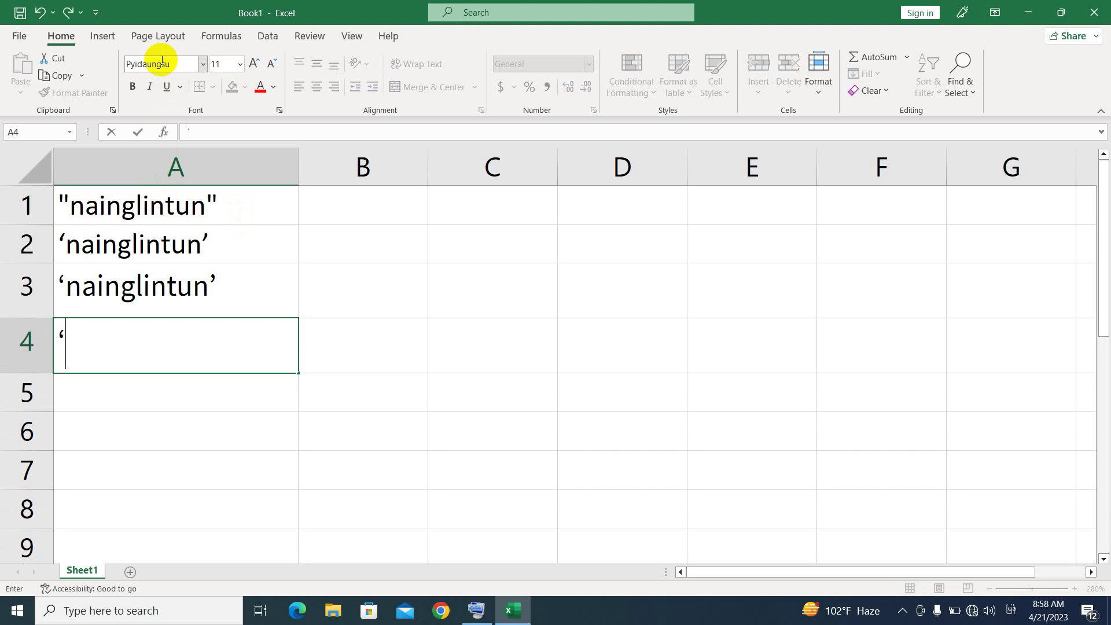
type("နိုင်လင်း")
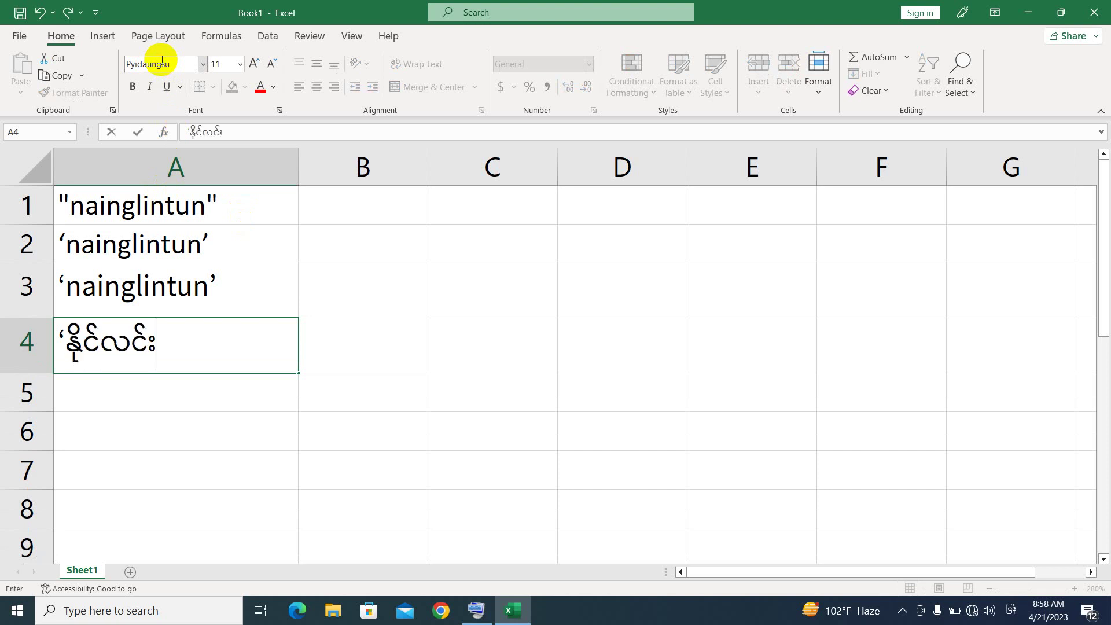
type("ထွန်း")
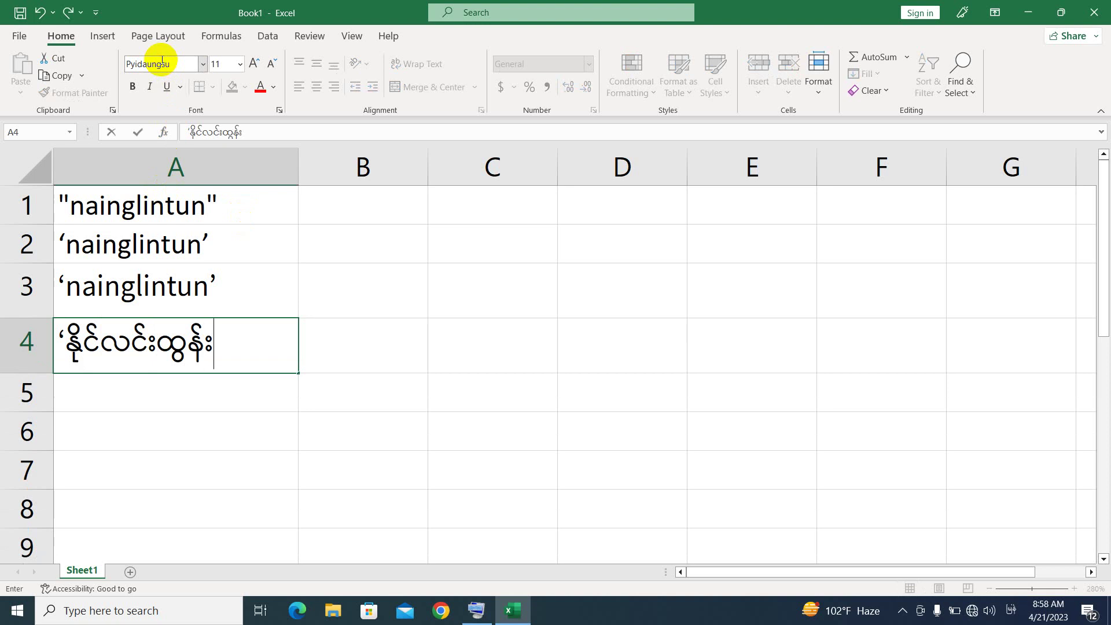
type("’")
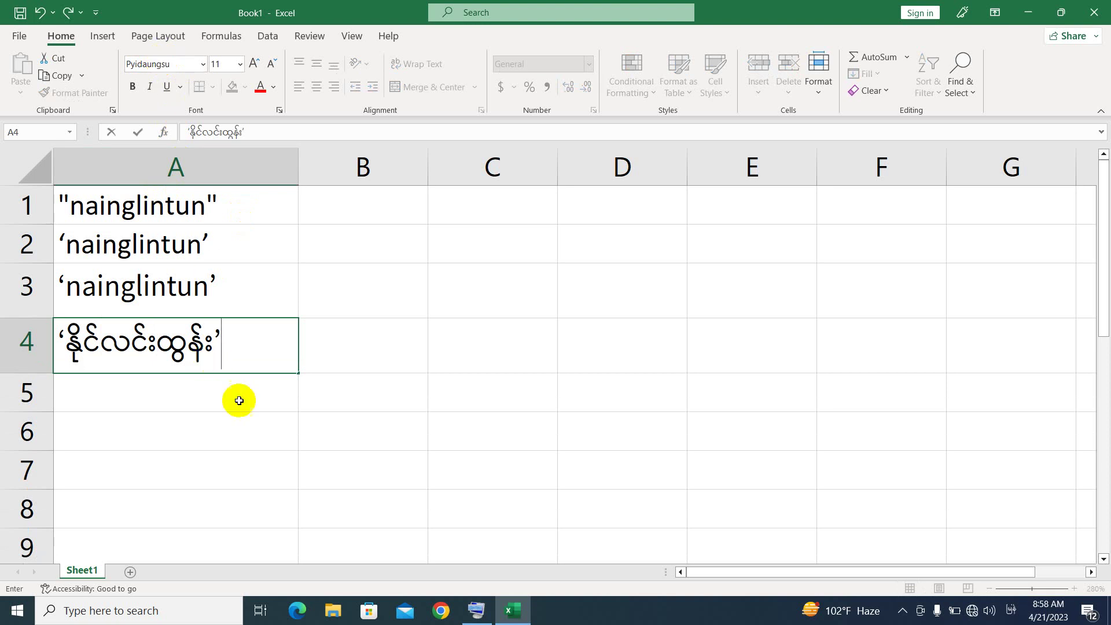
key("Return")
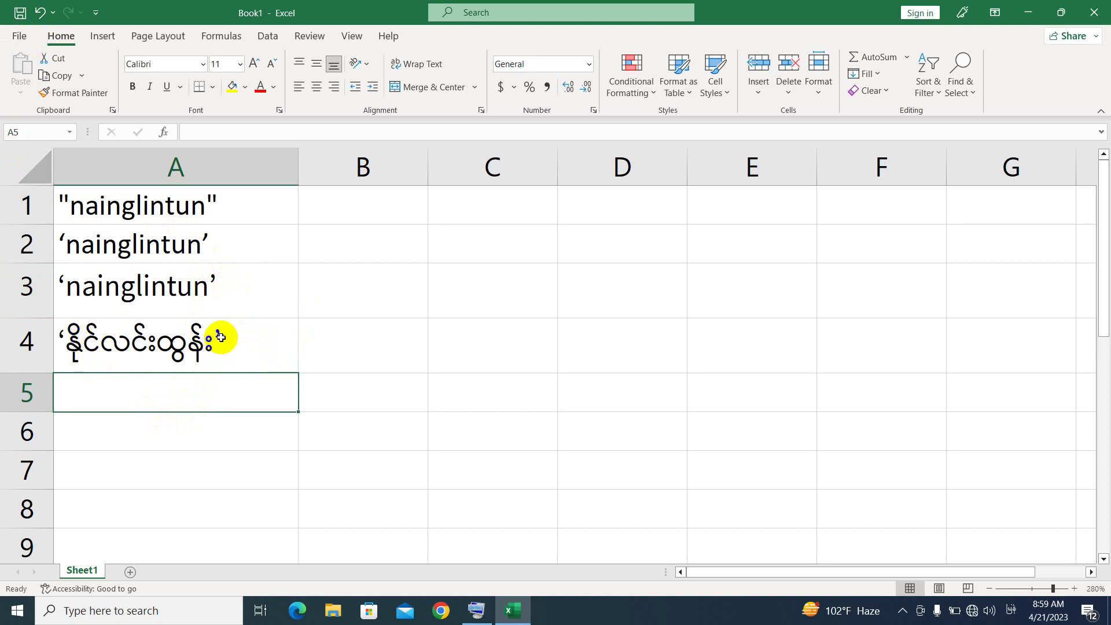
key("super+space")
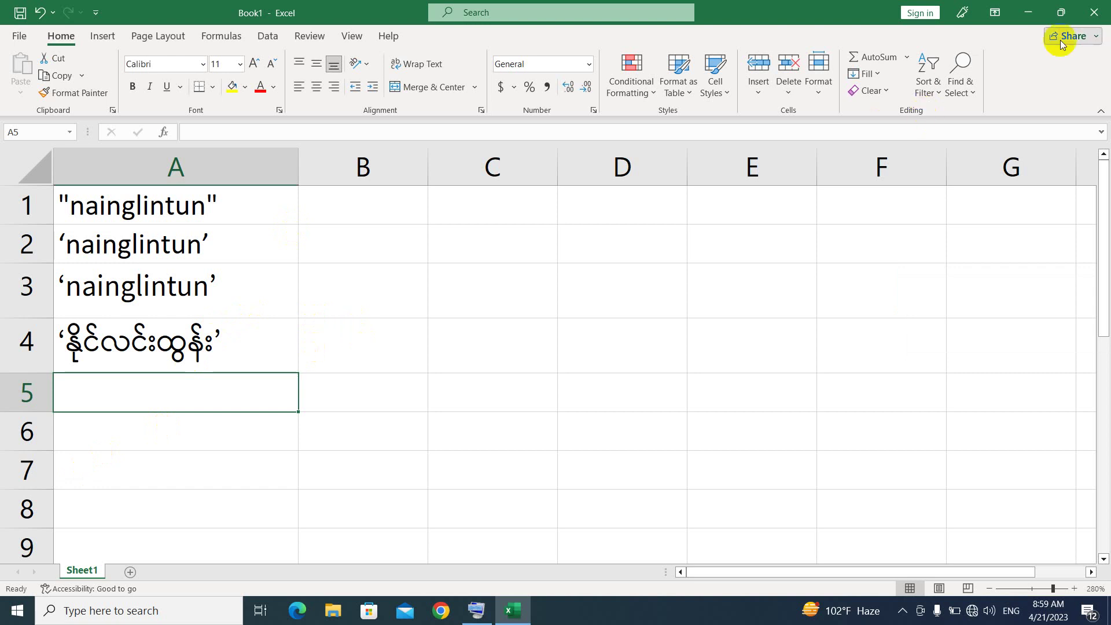
- Close Excel without saving and launch PowerPoint by searching 'powerp' in the Start menu
left_click(1096, 11)
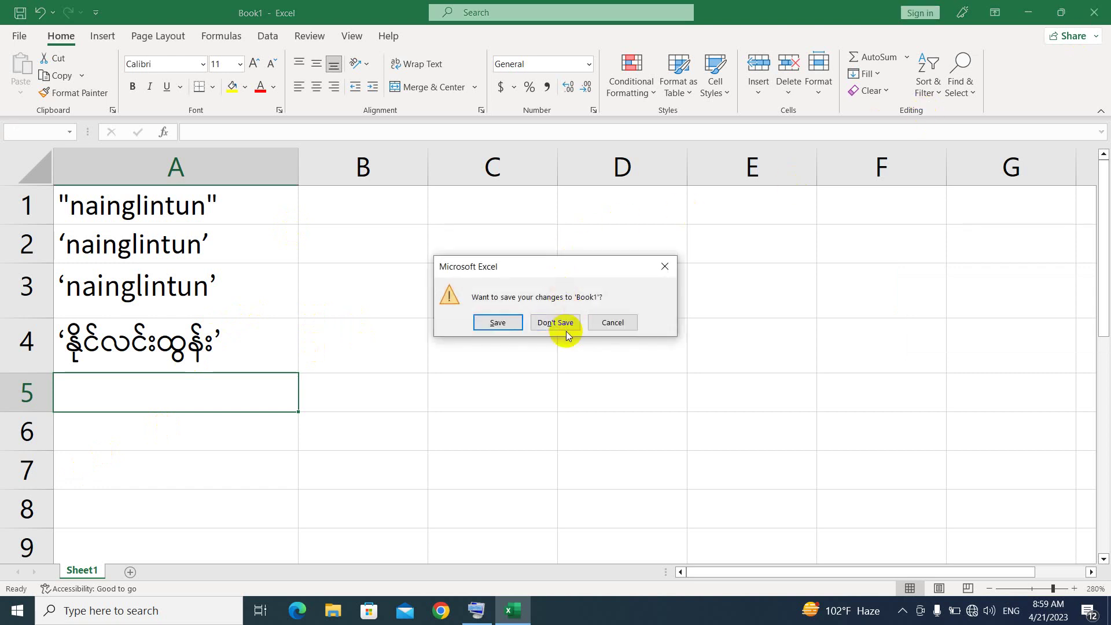
left_click(564, 326)
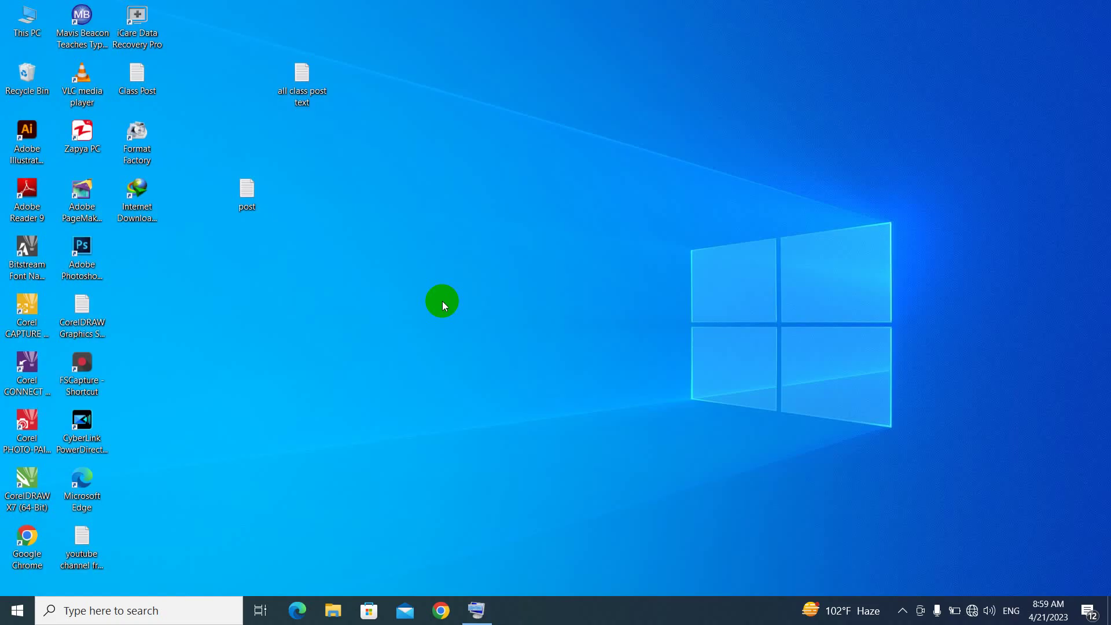
key("super")
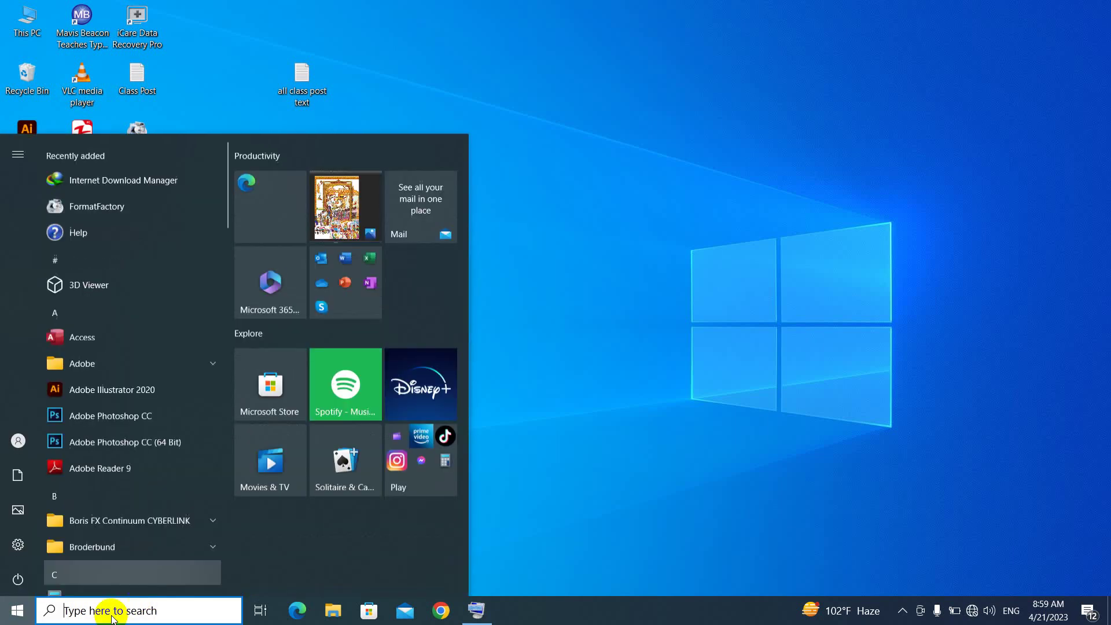
type("pow")
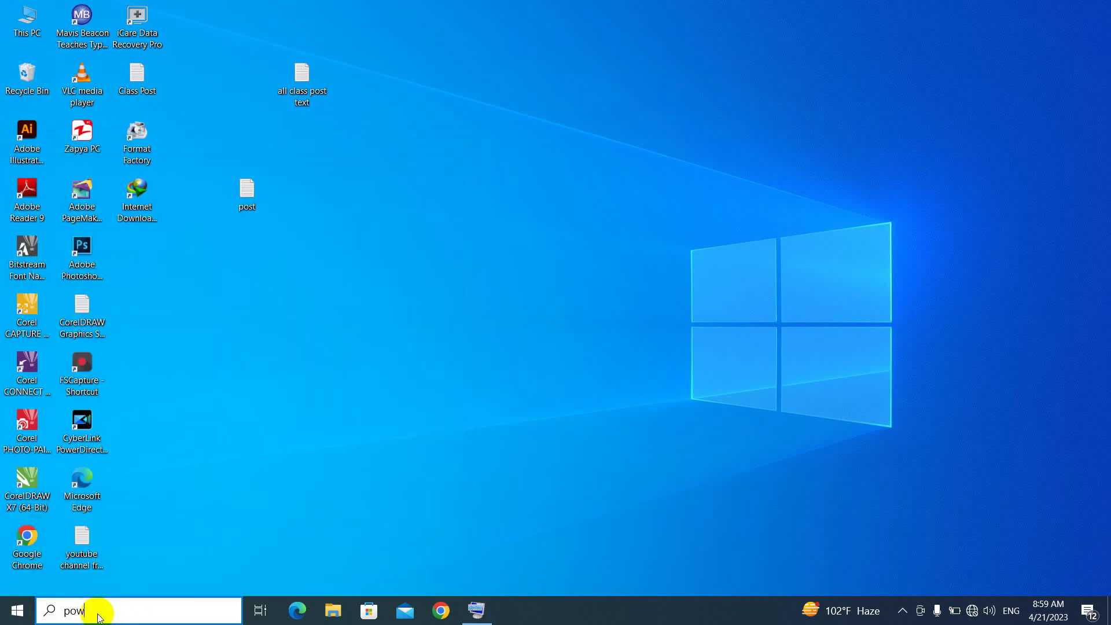
type("erp")
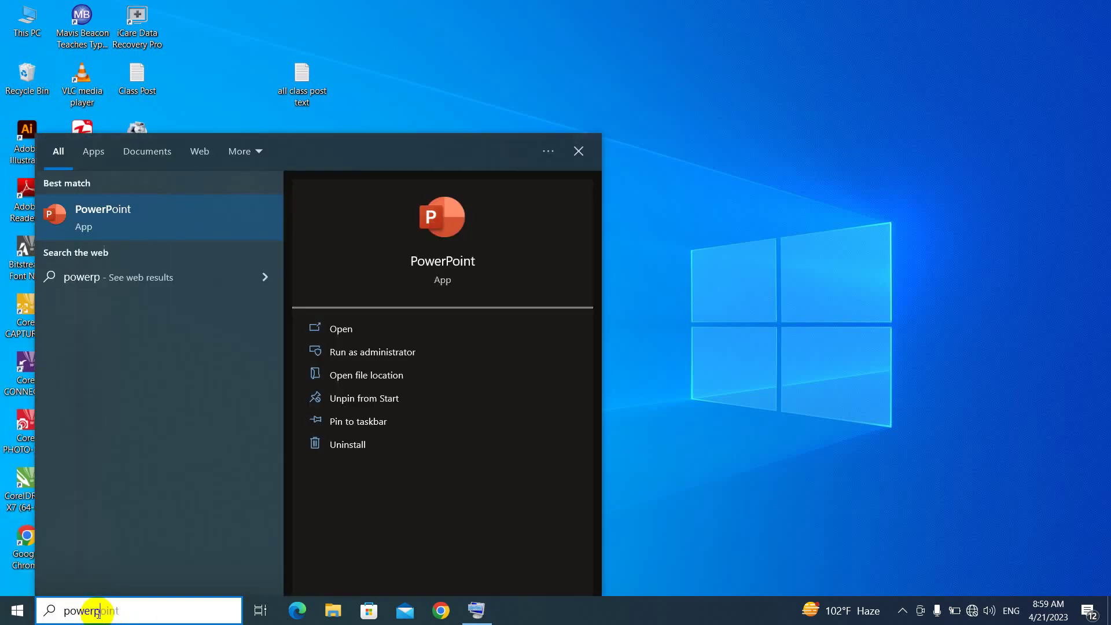
left_click(196, 225)
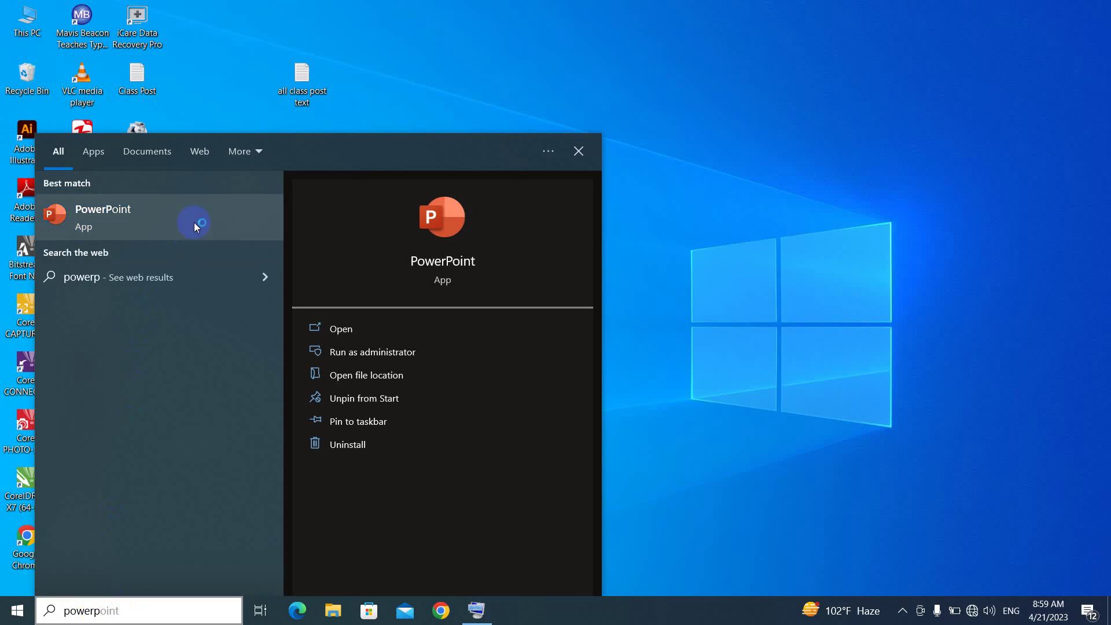
left_click(617, 213)
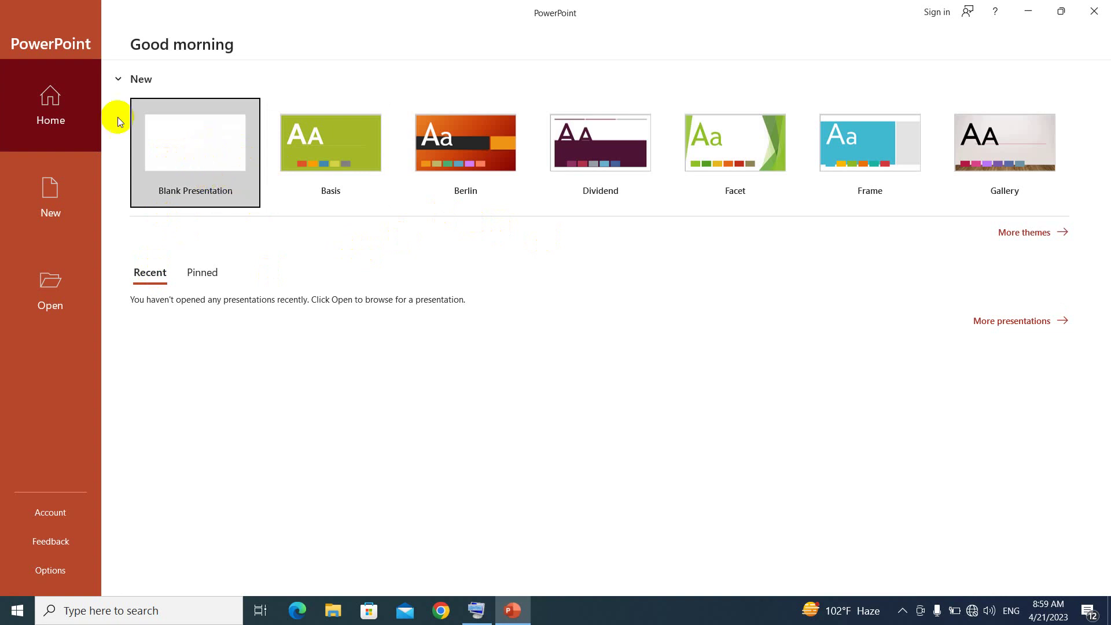
- Create a blank presentation and type the sample name in straight double quotes as the title
left_click(207, 145)
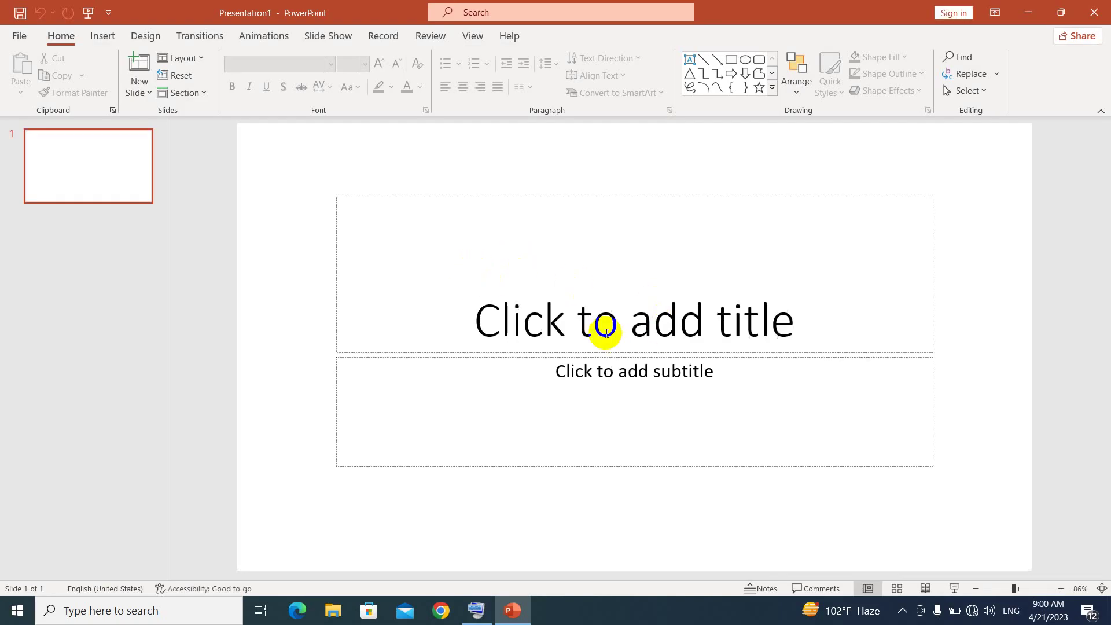
left_click(656, 318)
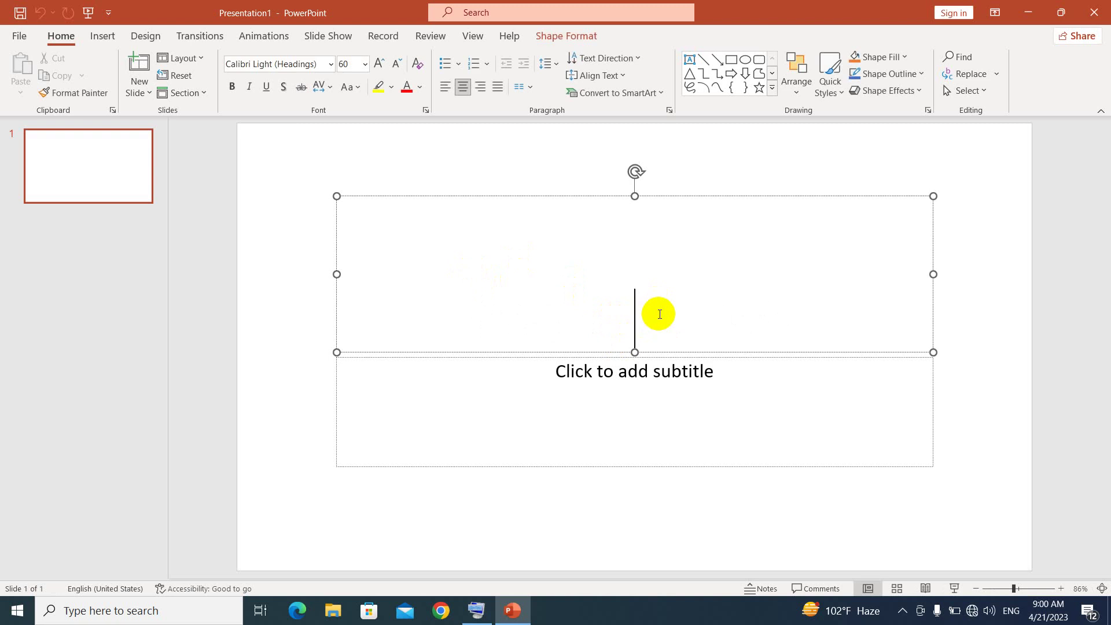
type("\"")
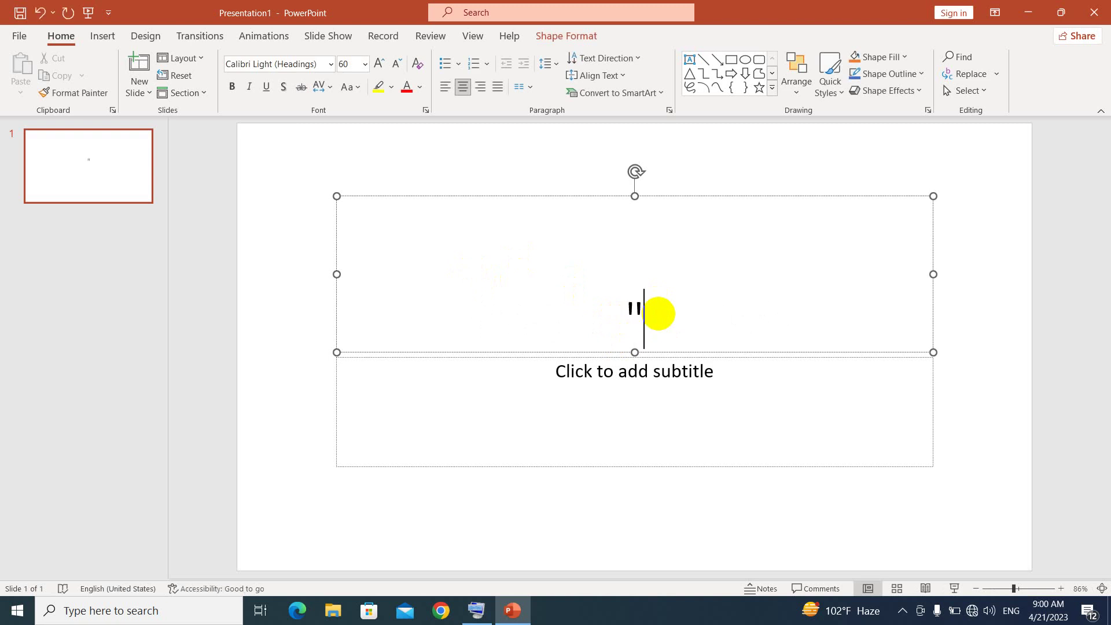
type("naingli")
type("nt")
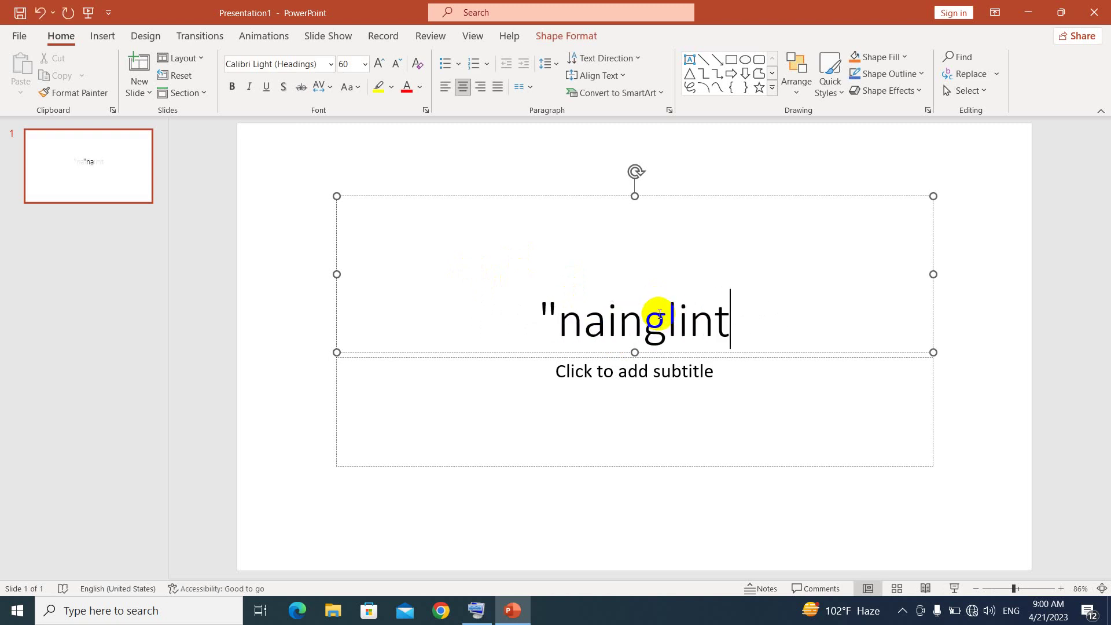
type("un\"")
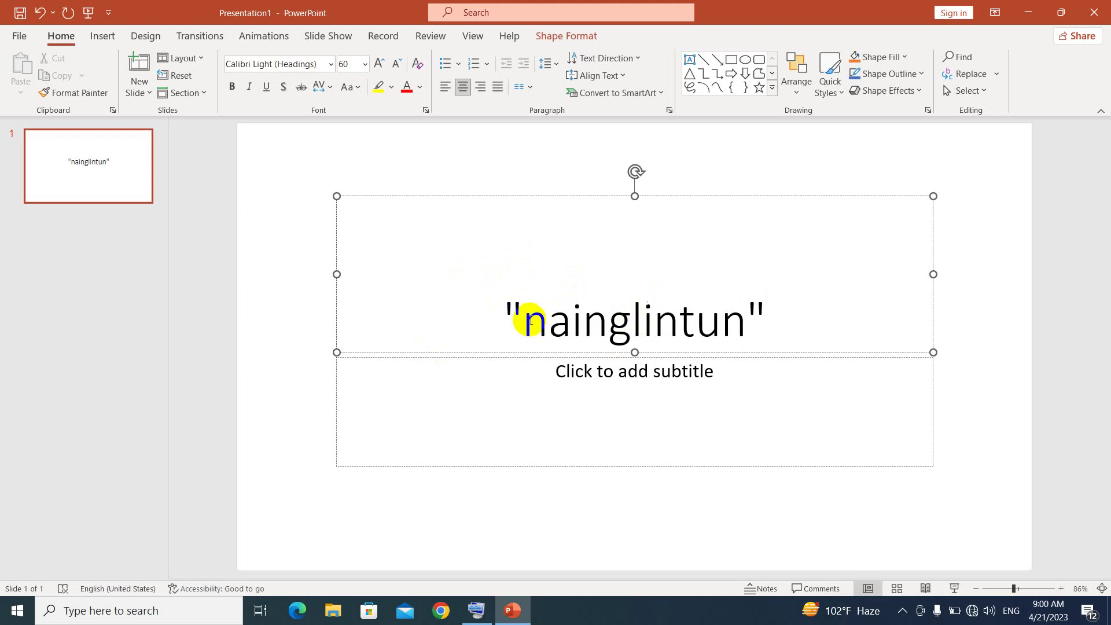
- Open AutoCorrect Options through File > Options > Proofing
left_click(17, 35)
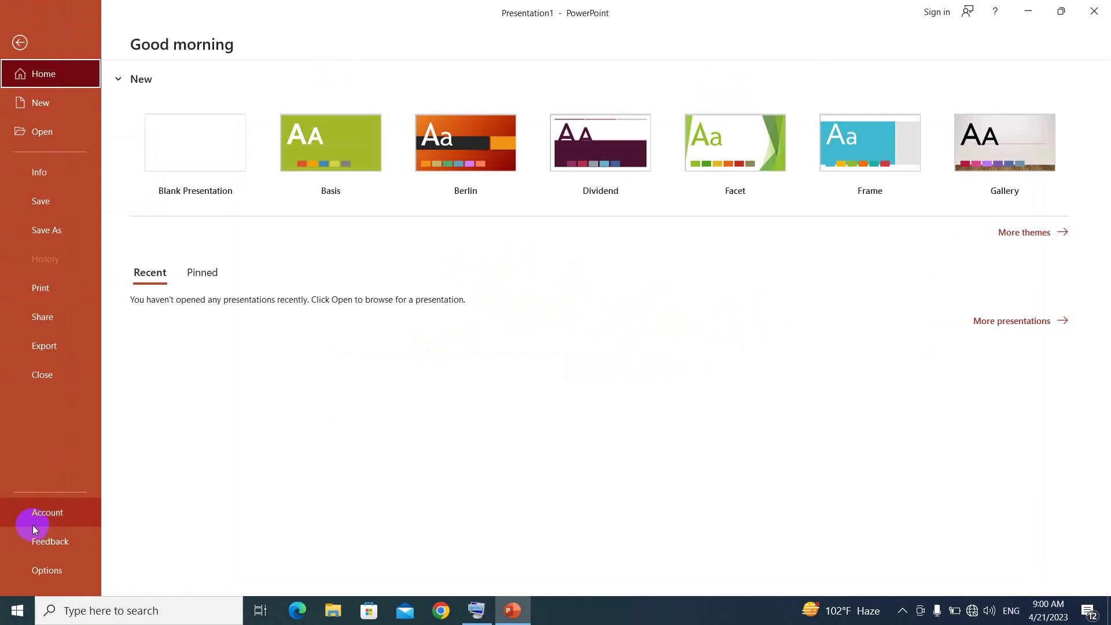
key("Escape")
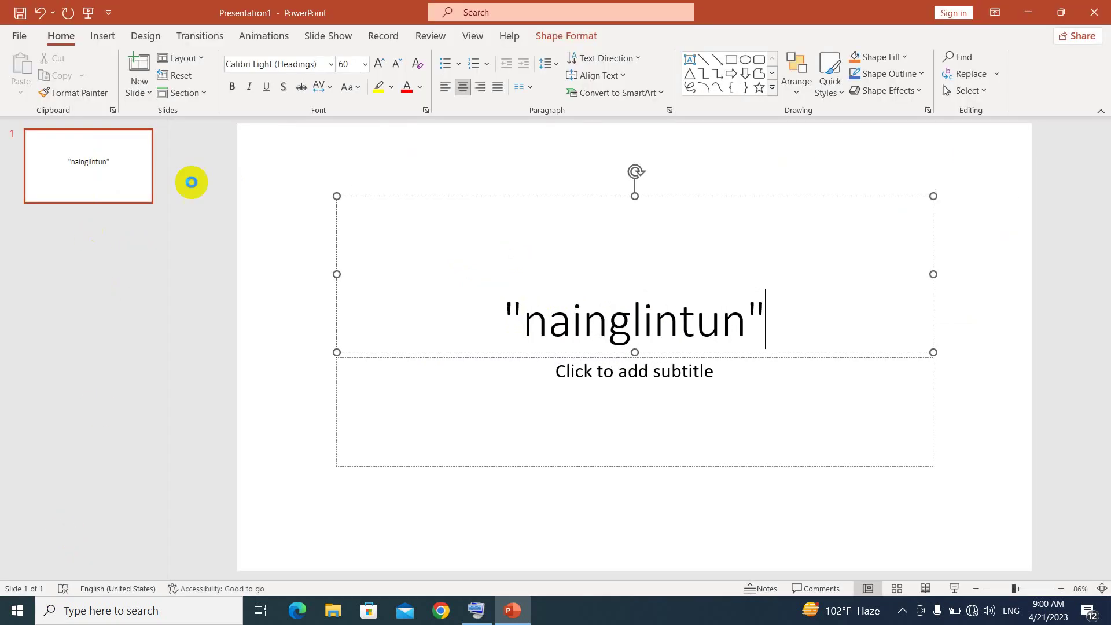
key("alt+f")
key("t")
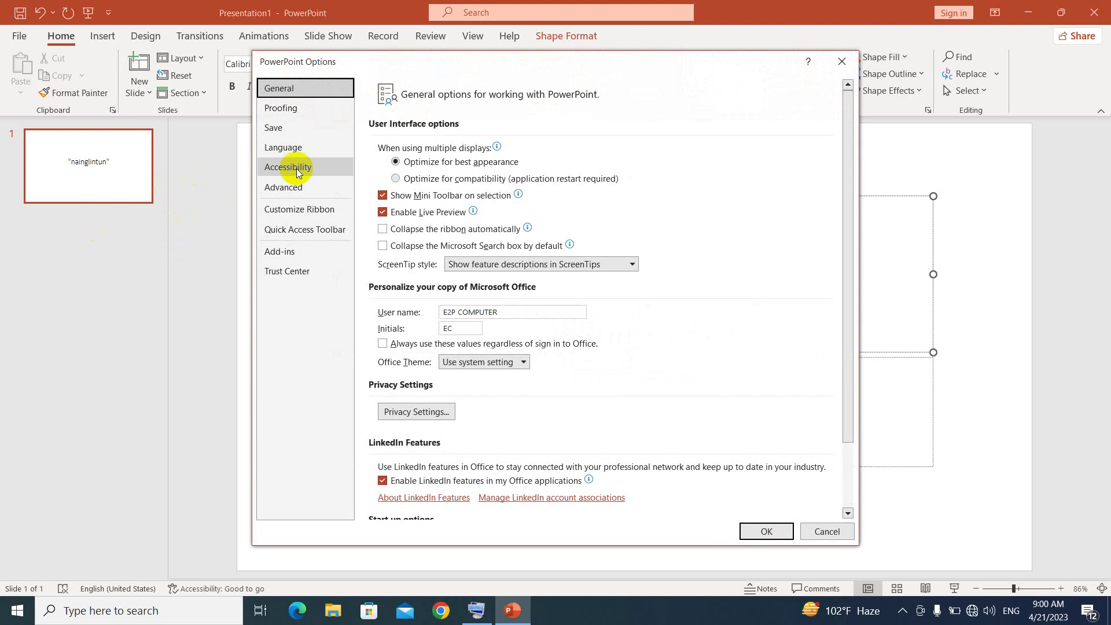
left_click(309, 113)
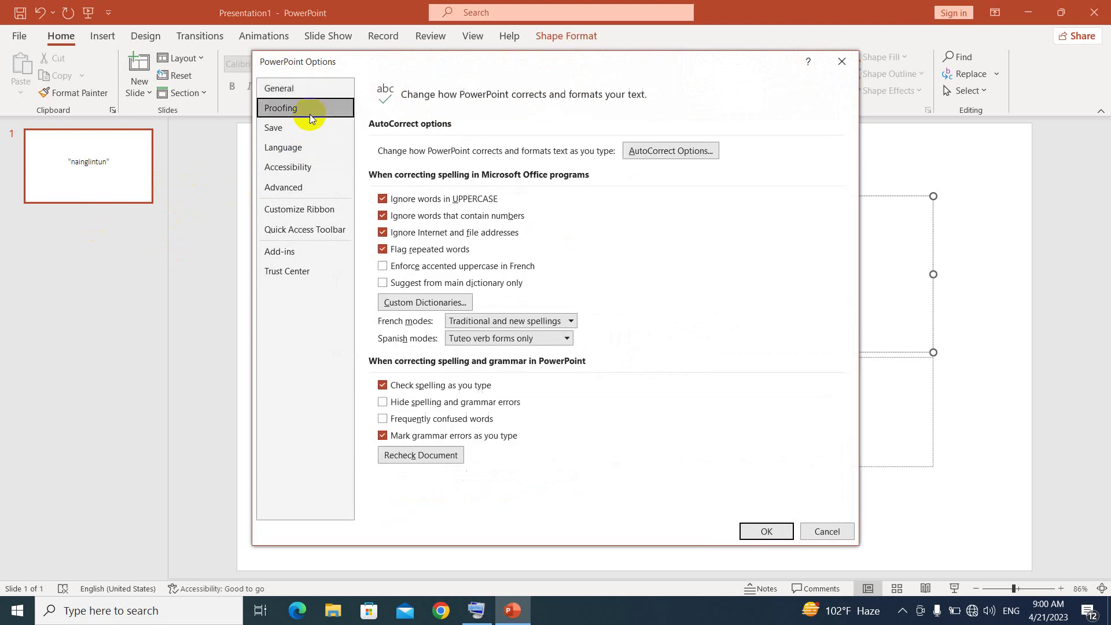
left_click(670, 155)
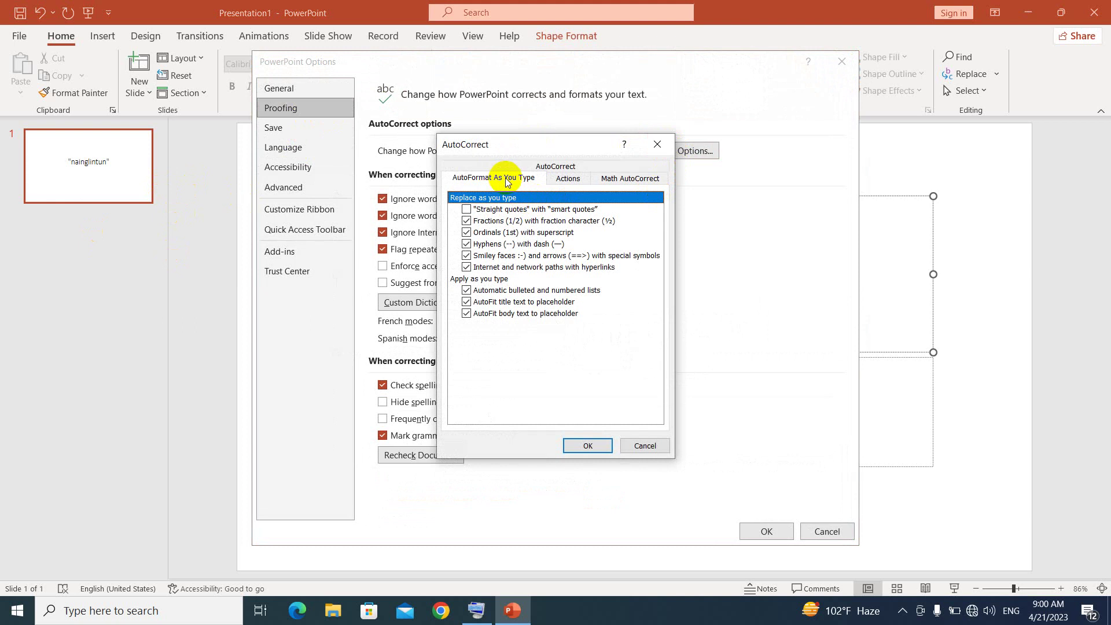
- Check 'Straight quotes with smart quotes' under AutoFormat As You Type and confirm
left_click(502, 215)
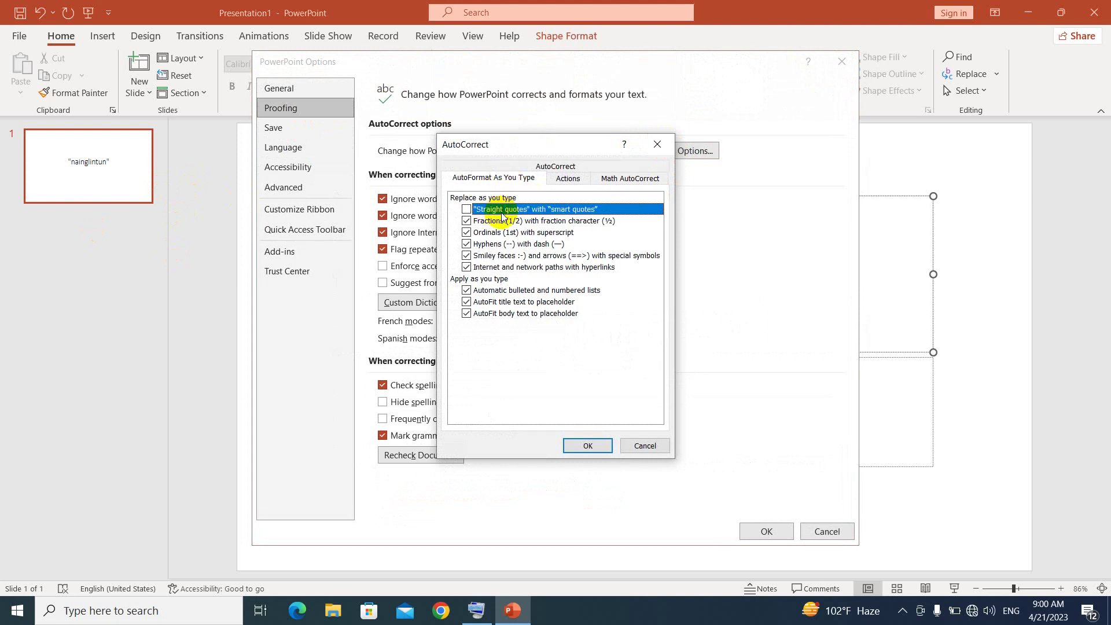
left_click(467, 209)
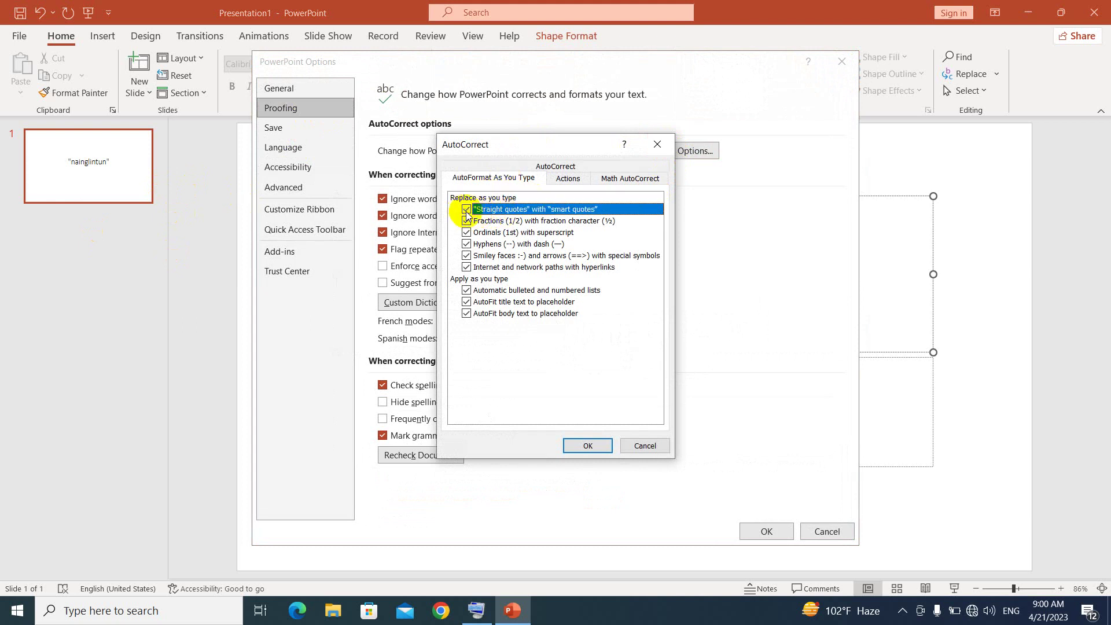
left_click(566, 182)
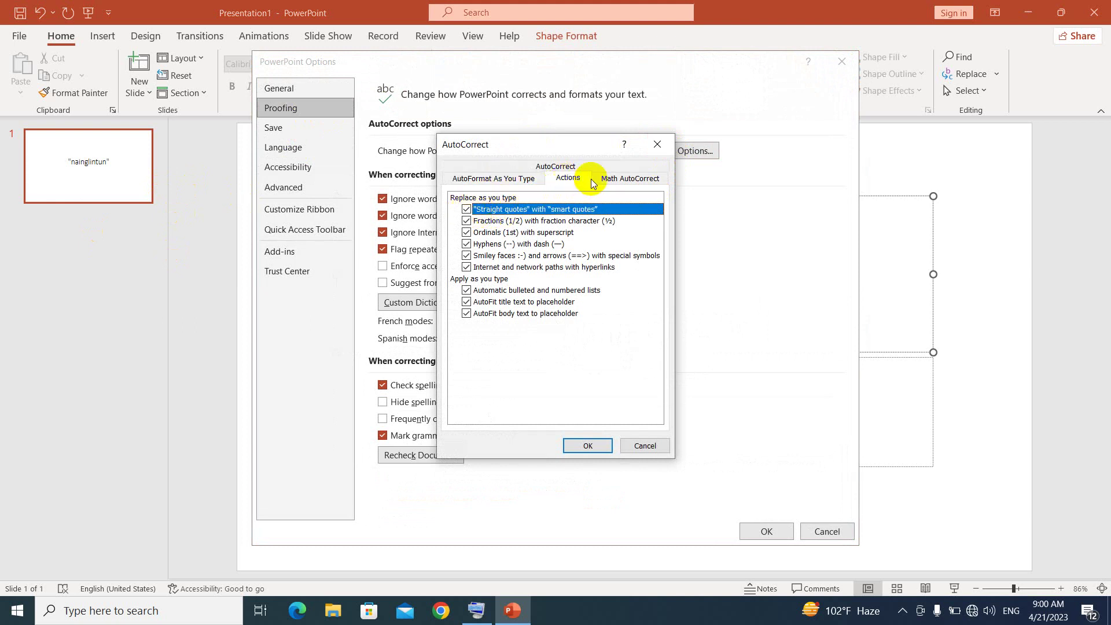
left_click(629, 178)
left_click(563, 168)
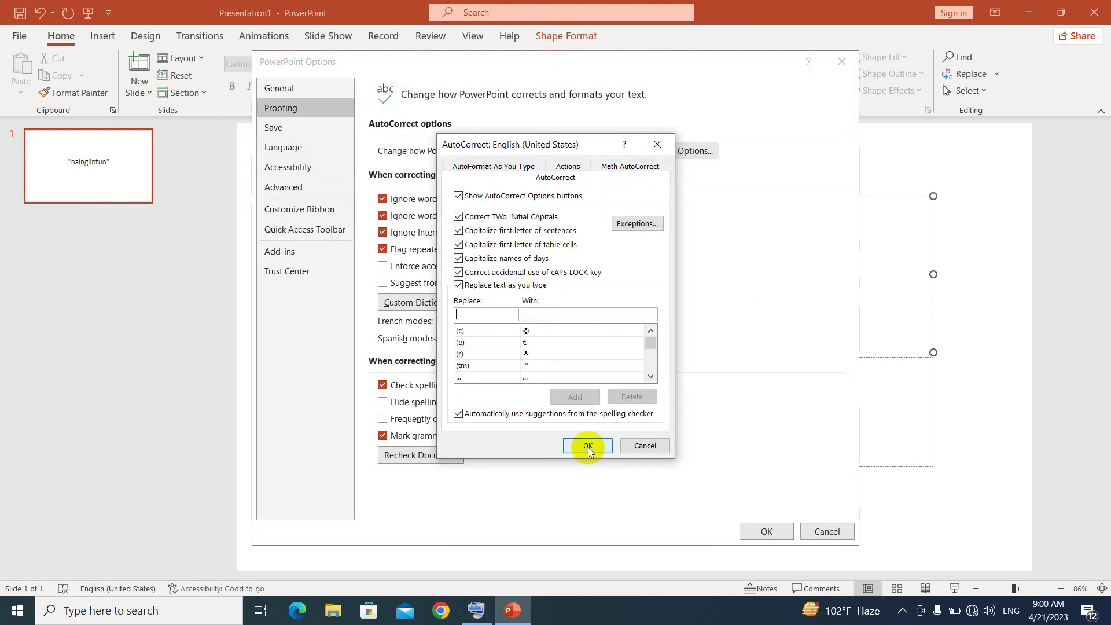
left_click(496, 167)
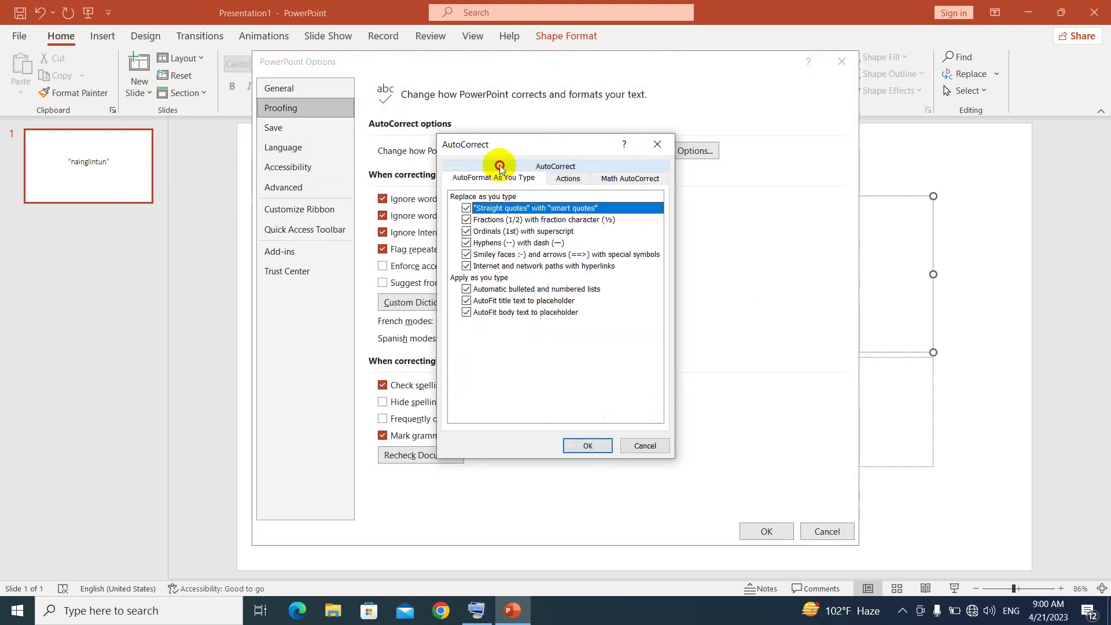
left_click(585, 446)
- Close Options and retype the quoted title so it shows curly double quotes
left_click(760, 533)
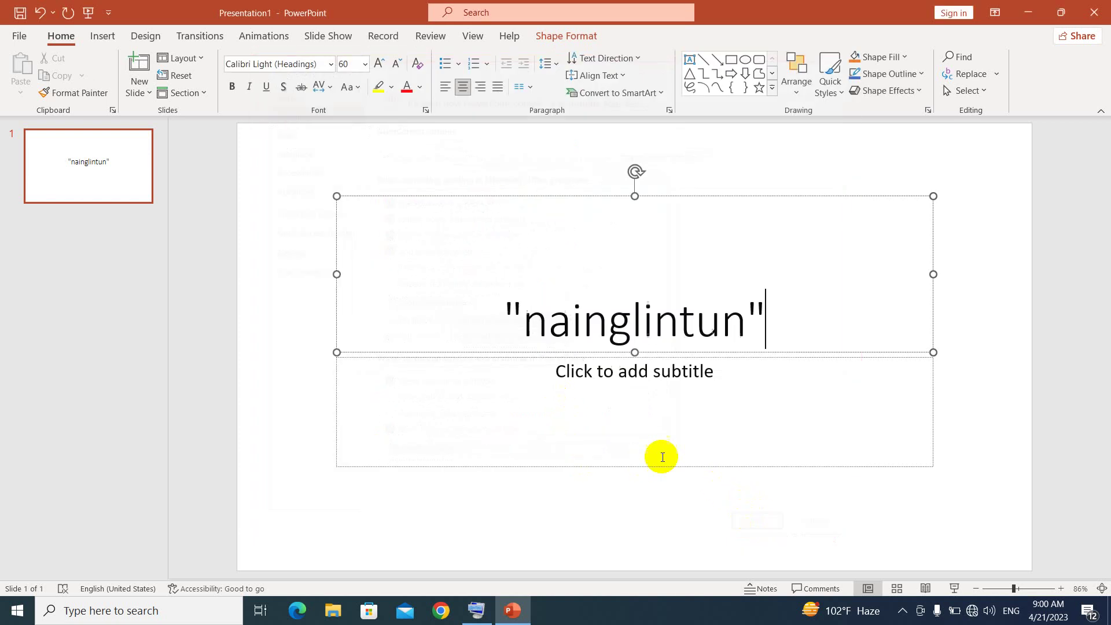
left_click_drag(769, 307, 479, 318)
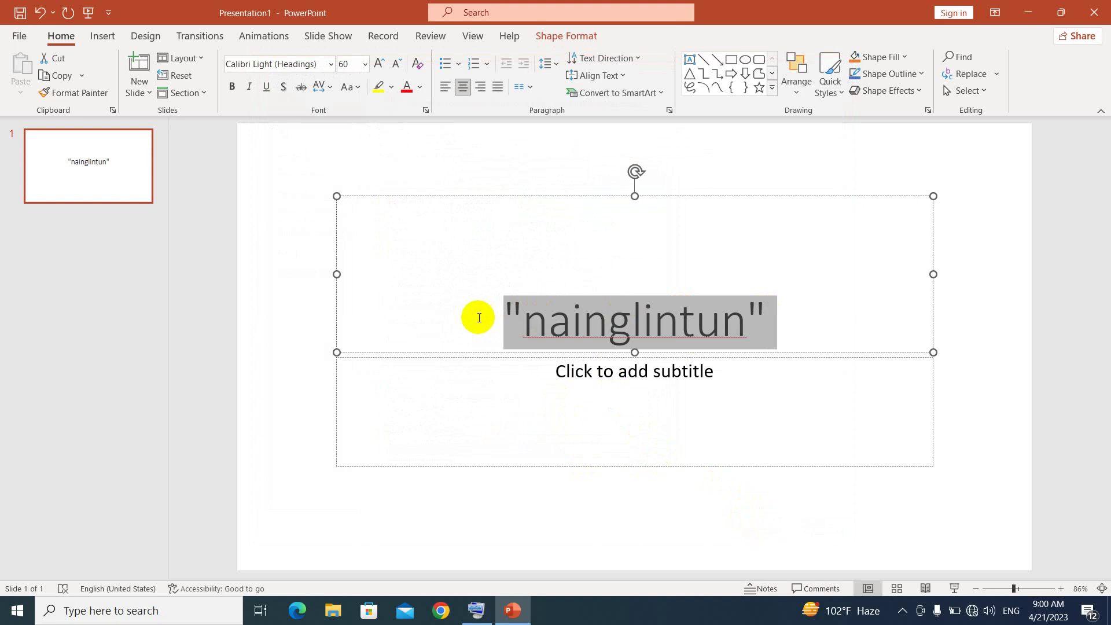
type("\"")
type("nainglin")
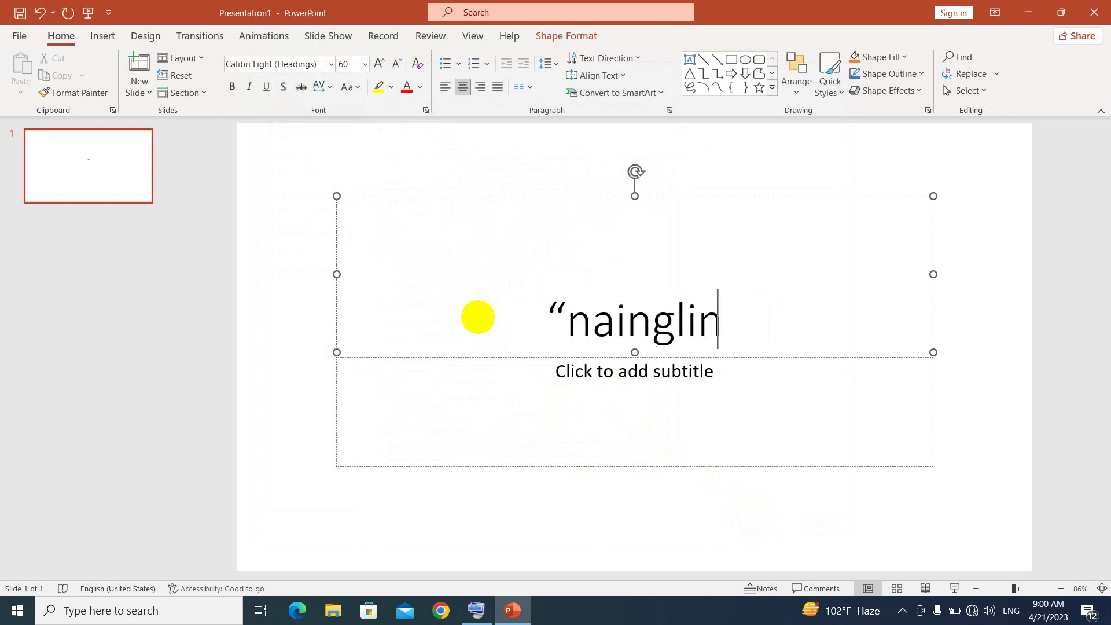
type("tun")
type("\"")
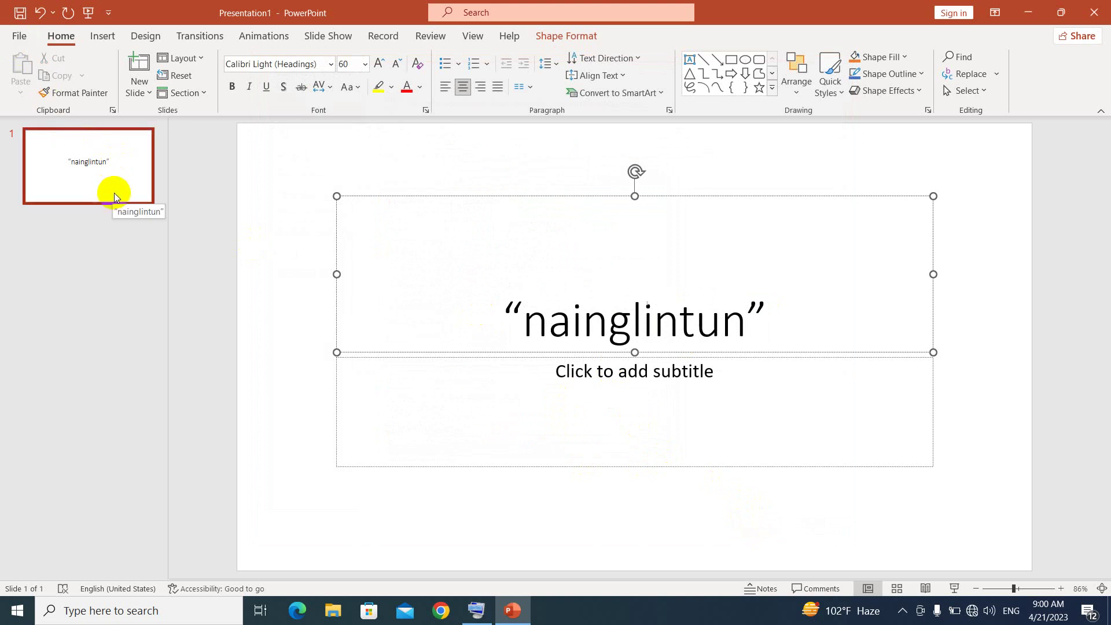
- Type an apostrophe in the subtitle, producing a curly quote mark, then deselect the text
left_click(627, 377)
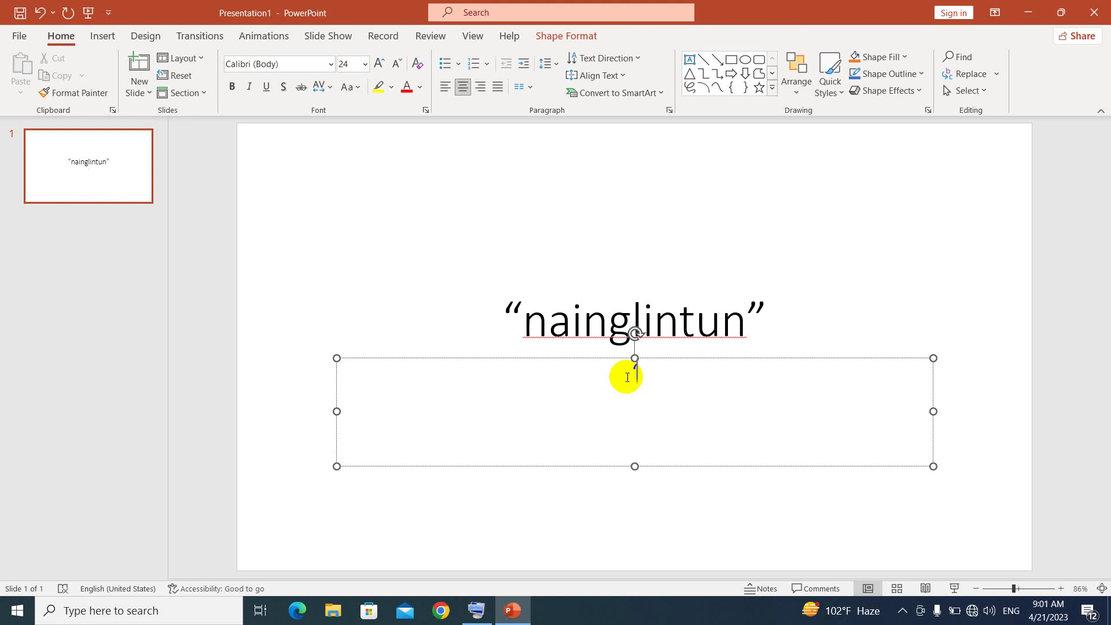
type("'")
left_click(837, 236)
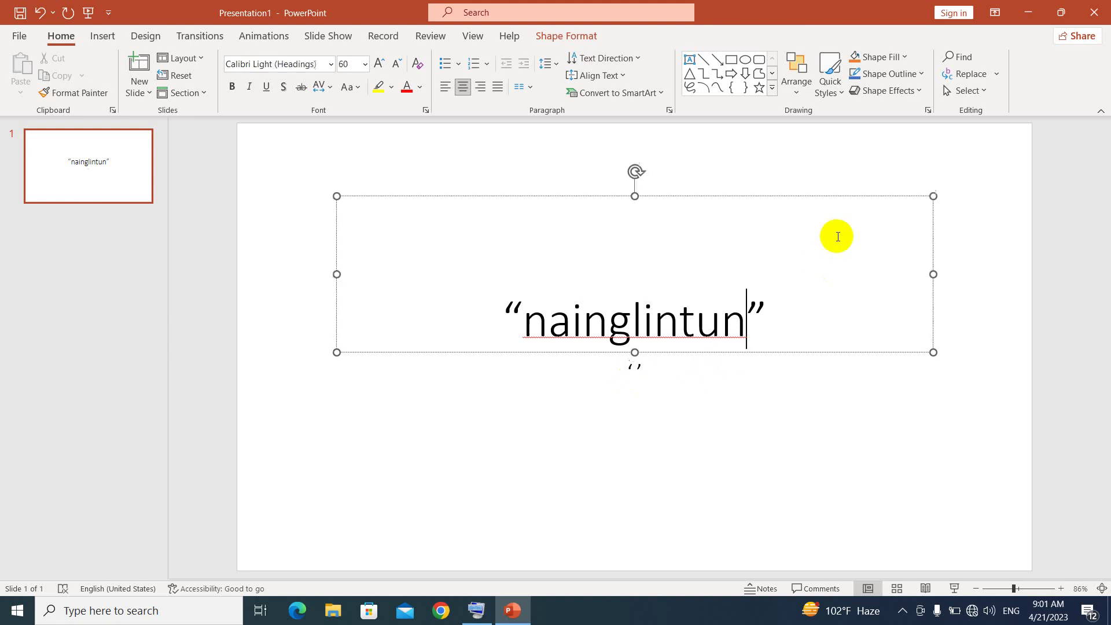
left_click(984, 316)
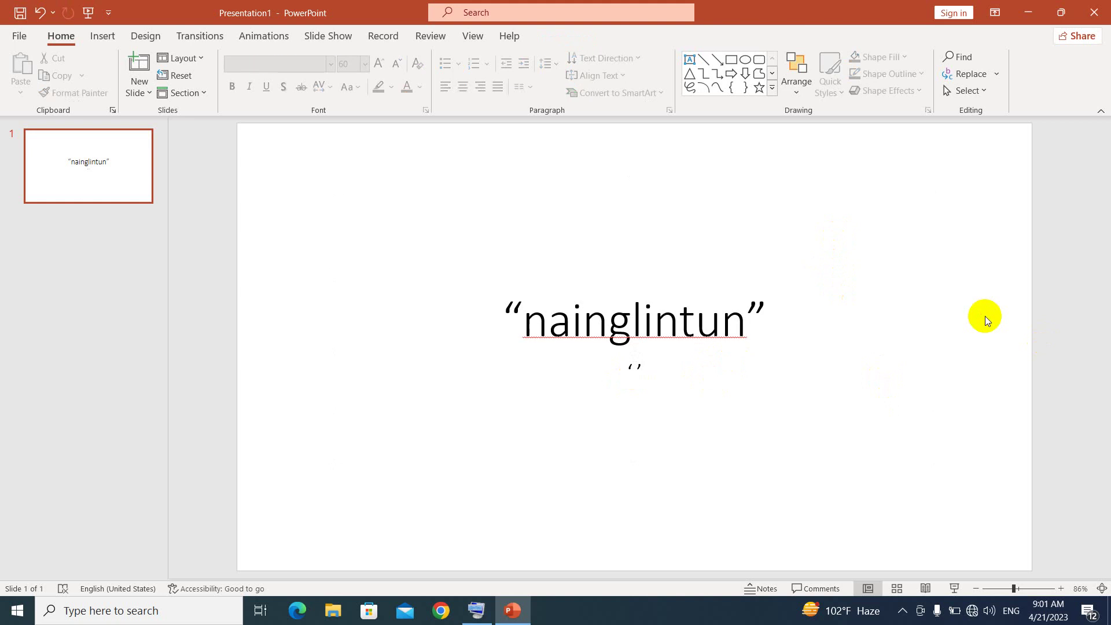